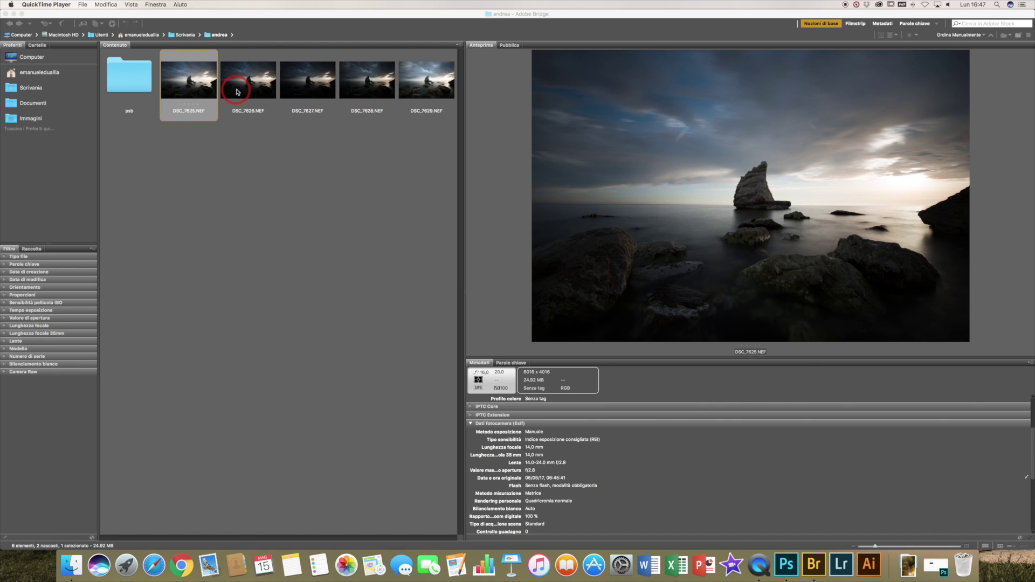
Compare the DSC_7626 to DSC_7629 exposures in Bridge's preview.
click(237, 92)
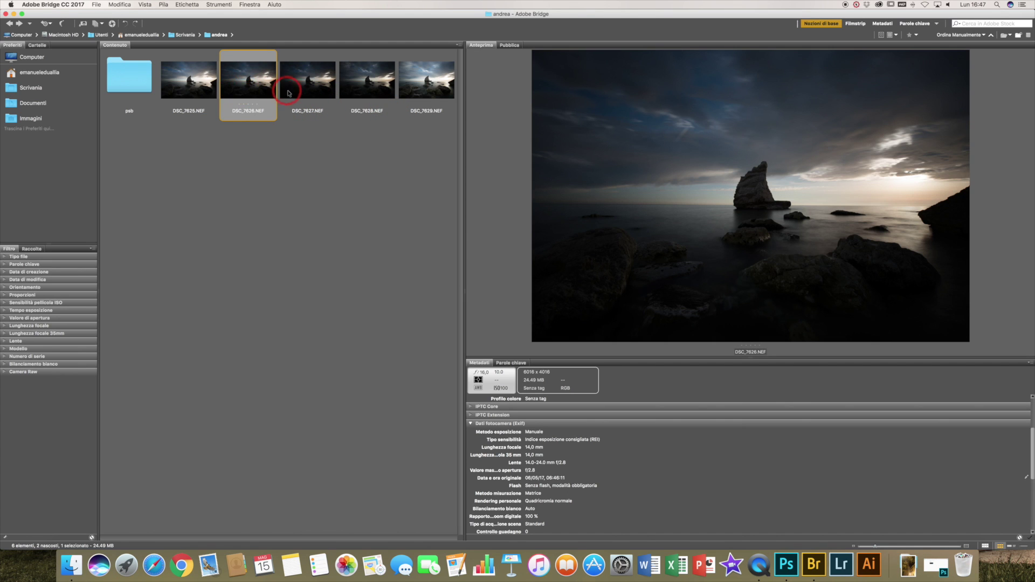
click(305, 92)
click(363, 92)
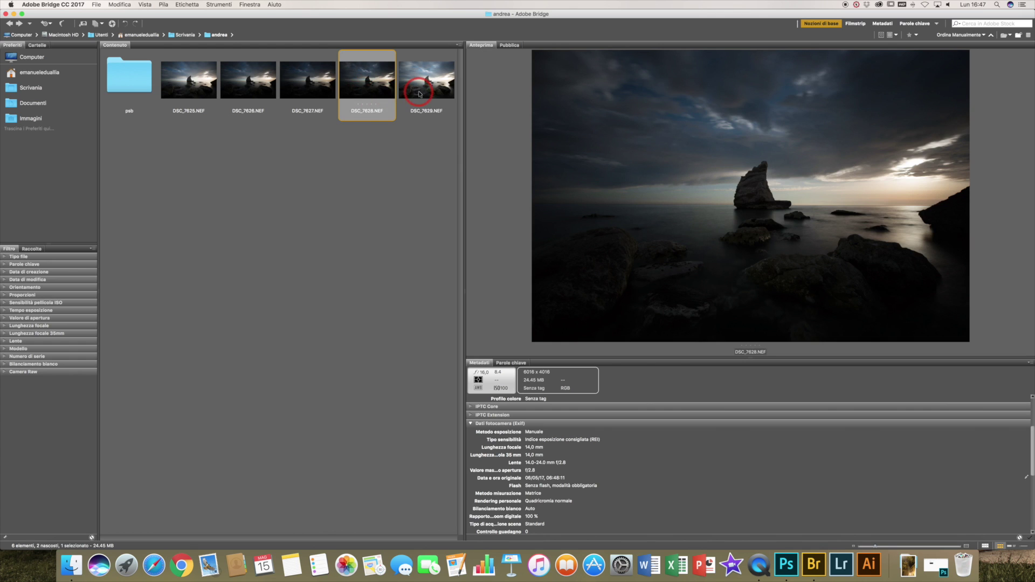
click(419, 92)
click(366, 93)
click(310, 92)
click(423, 90)
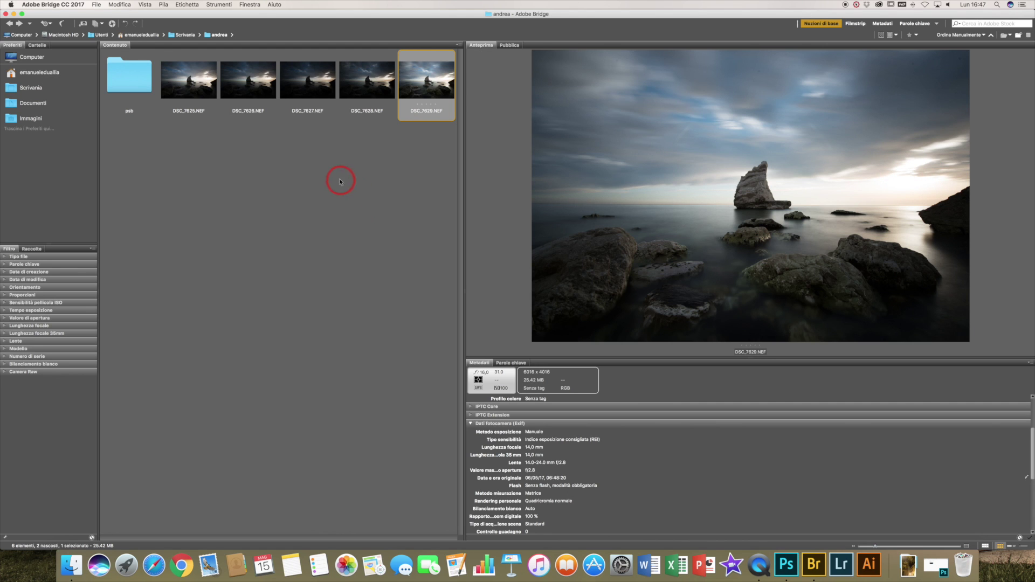
Review DSC_7625 through DSC_7629 again, ending on DSC_7628.
click(189, 87)
click(244, 89)
click(302, 86)
click(362, 86)
click(417, 88)
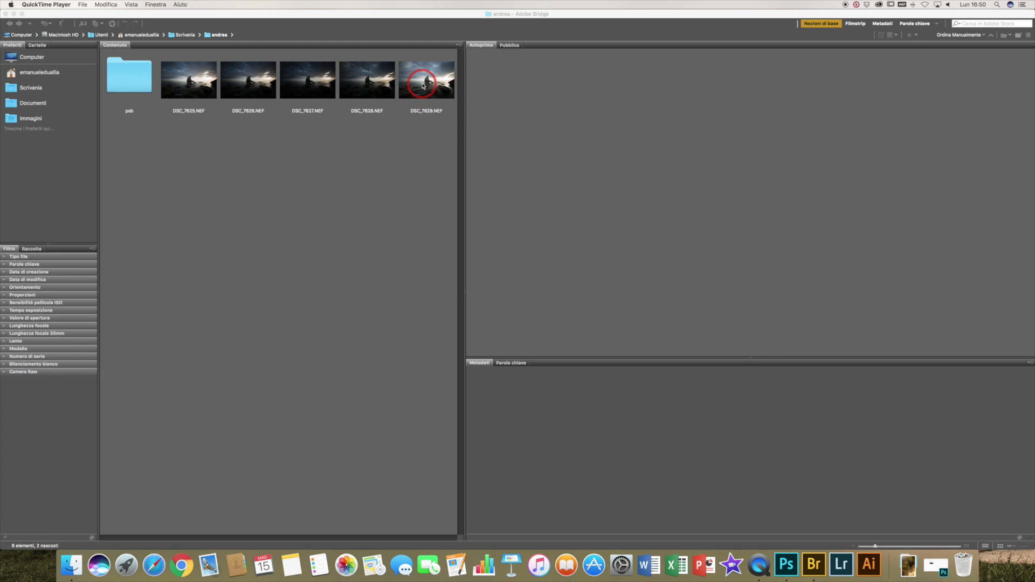
click(424, 85)
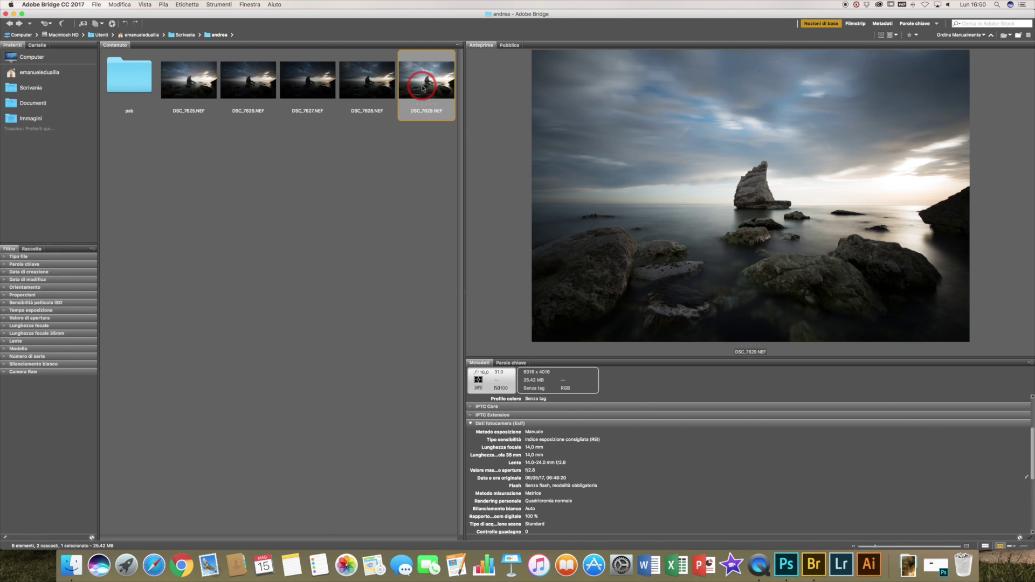
click(377, 87)
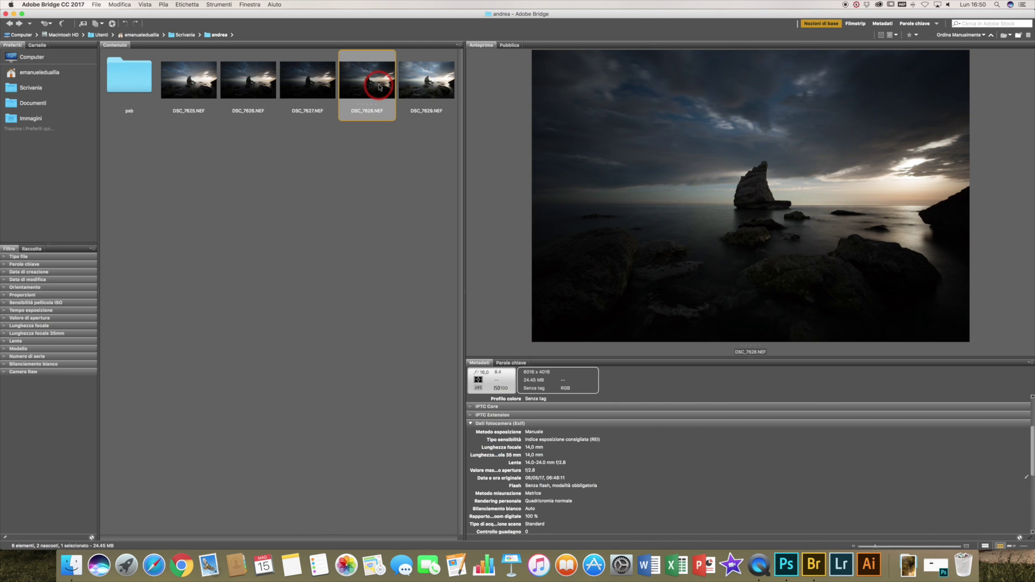
Select DSC_7627, DSC_7628 and DSC_7629 and open them together in Camera Raw.
click(327, 85)
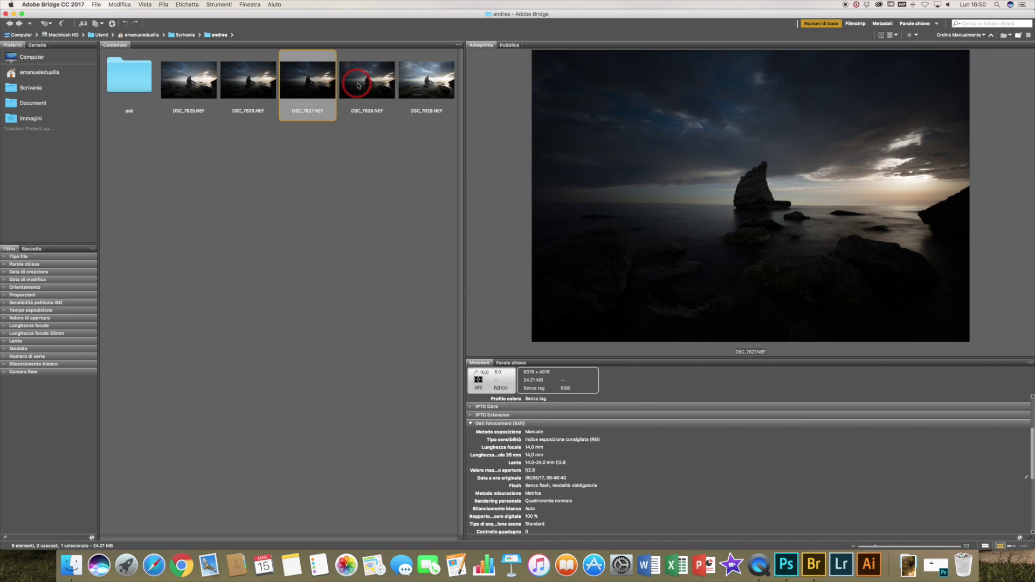
shift+click(357, 81)
shift+click(426, 86)
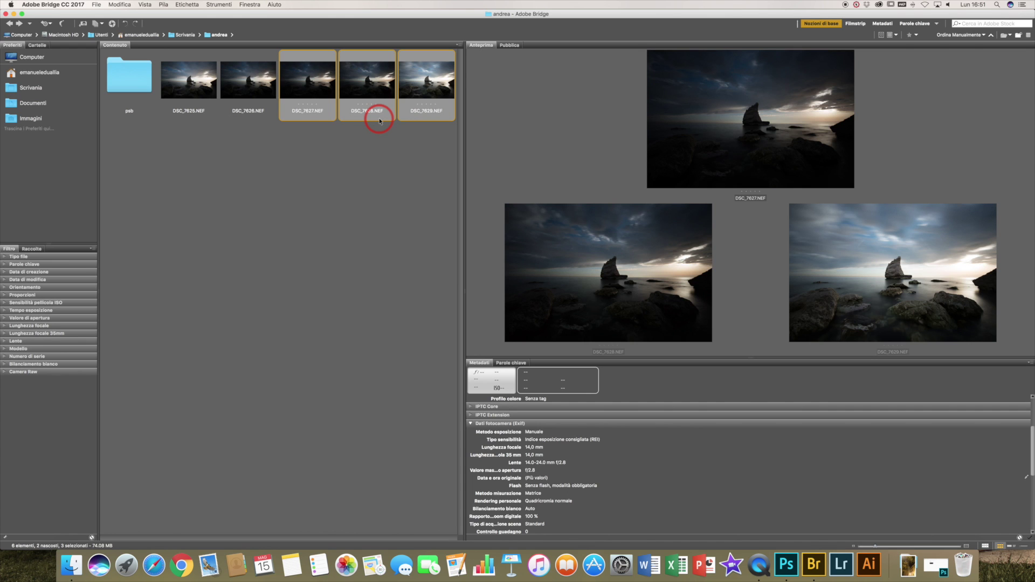
key(super+r)
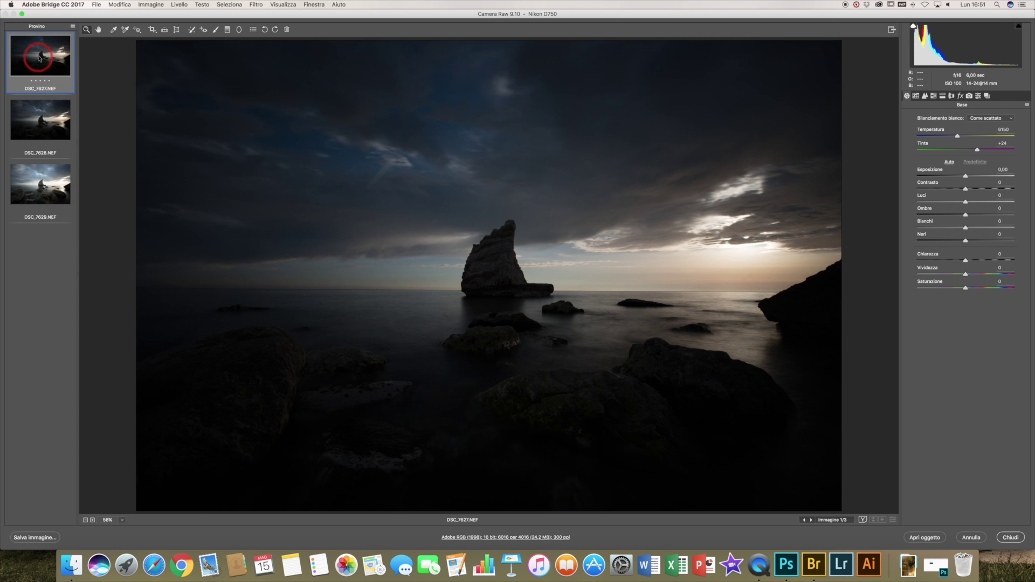
Select all three filmstrip images and open the HDR merge preview with its deghost list.
right_click(52, 60)
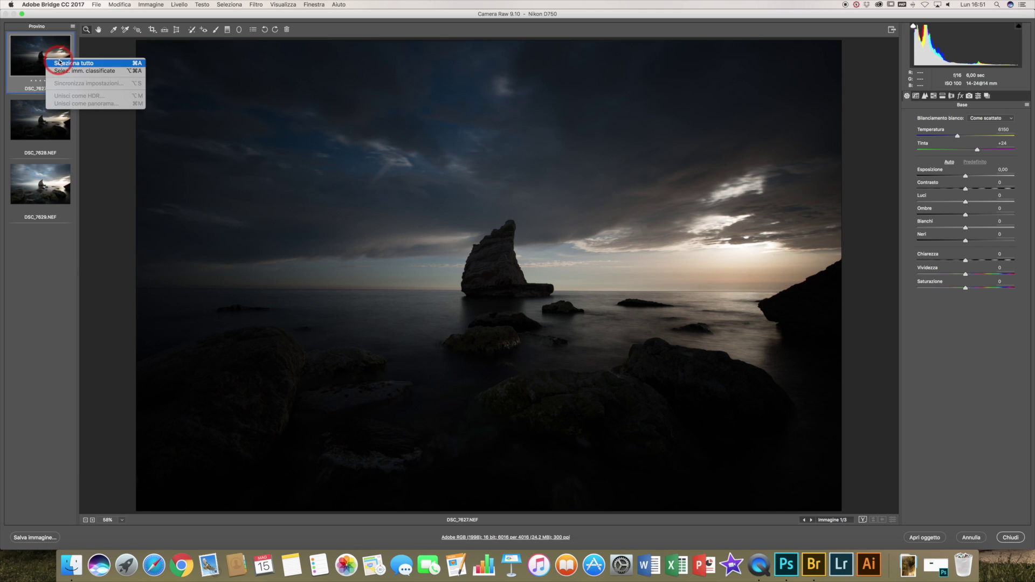
click(54, 63)
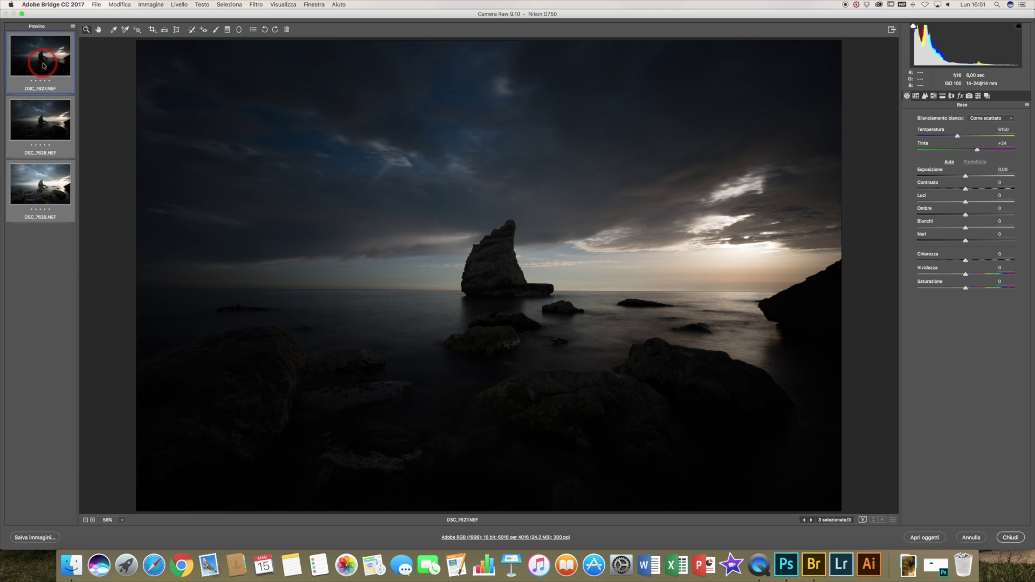
right_click(43, 66)
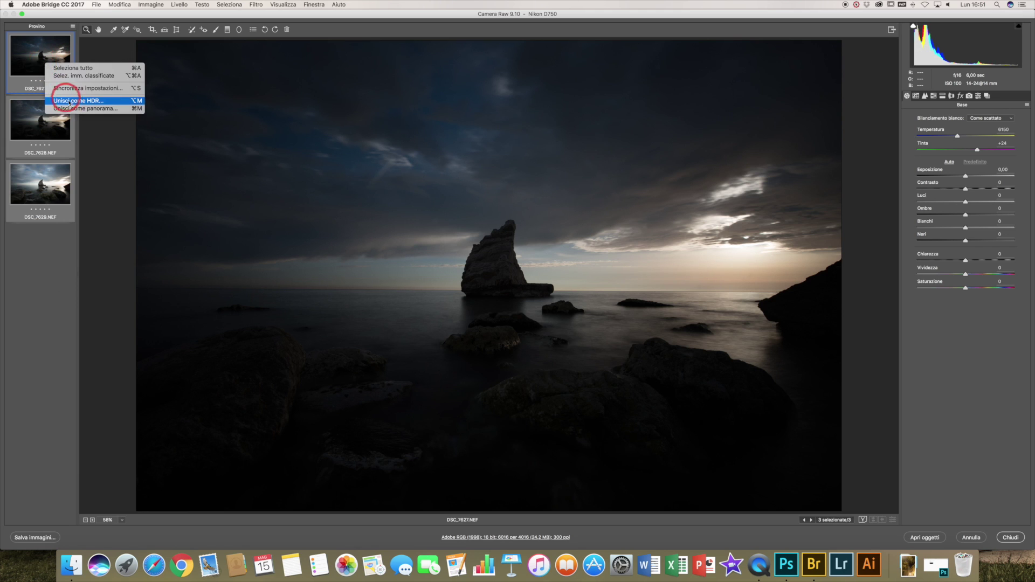
click(70, 105)
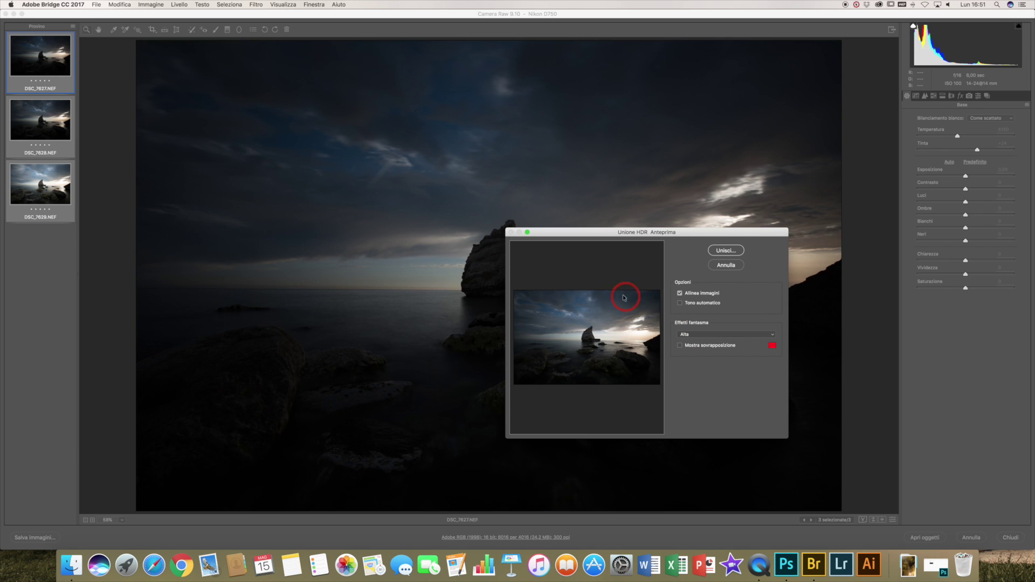
click(772, 337)
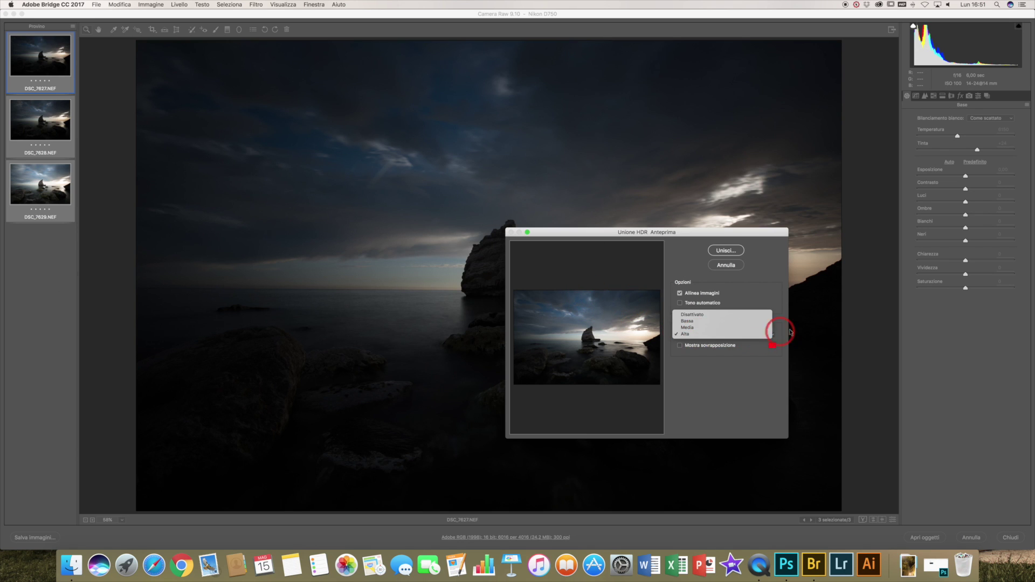
Keep deghosting at Alta, merge the exposures, and save as DSC_7627-HDR.dng.
click(799, 309)
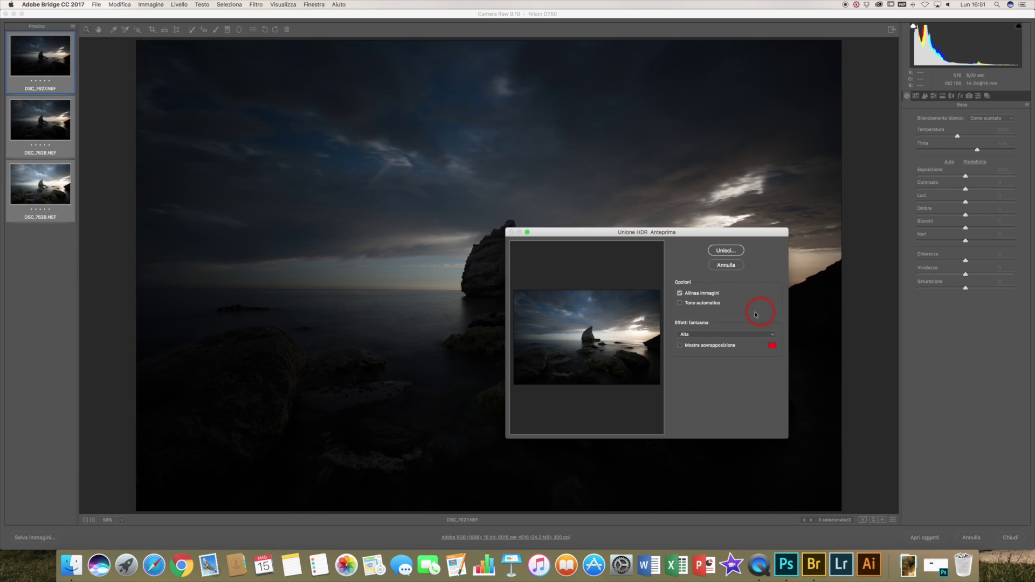
click(773, 336)
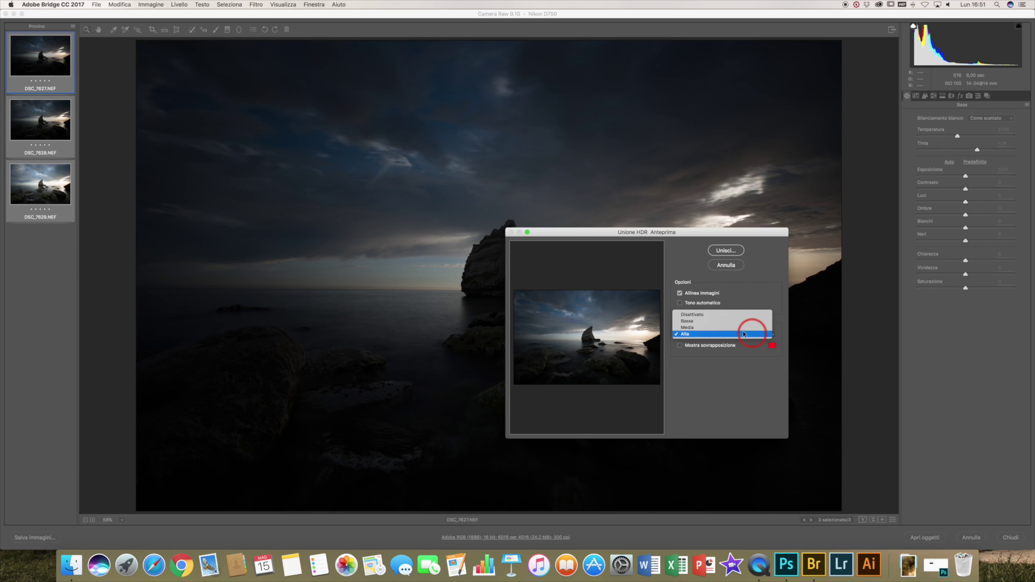
click(741, 303)
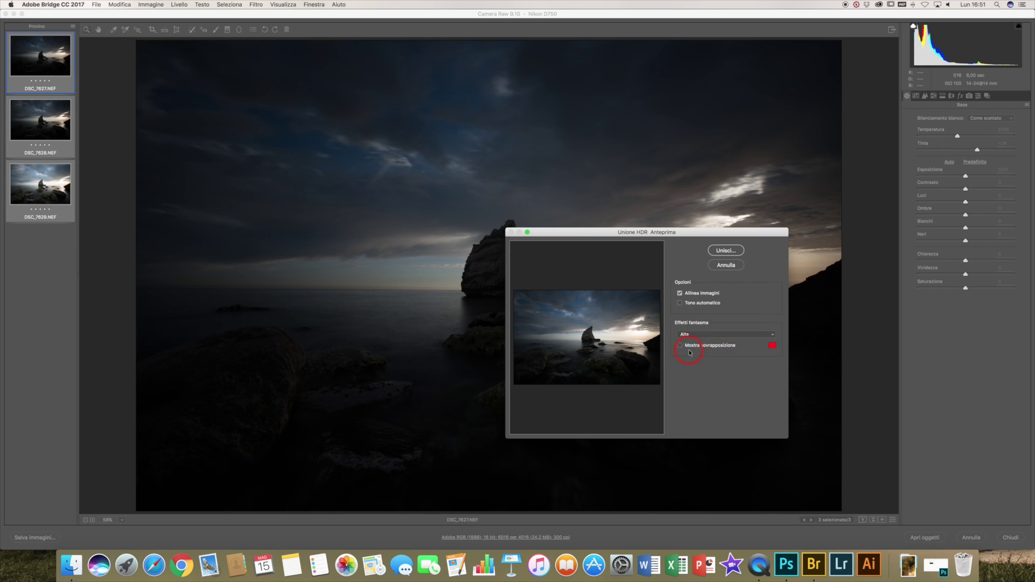
click(722, 251)
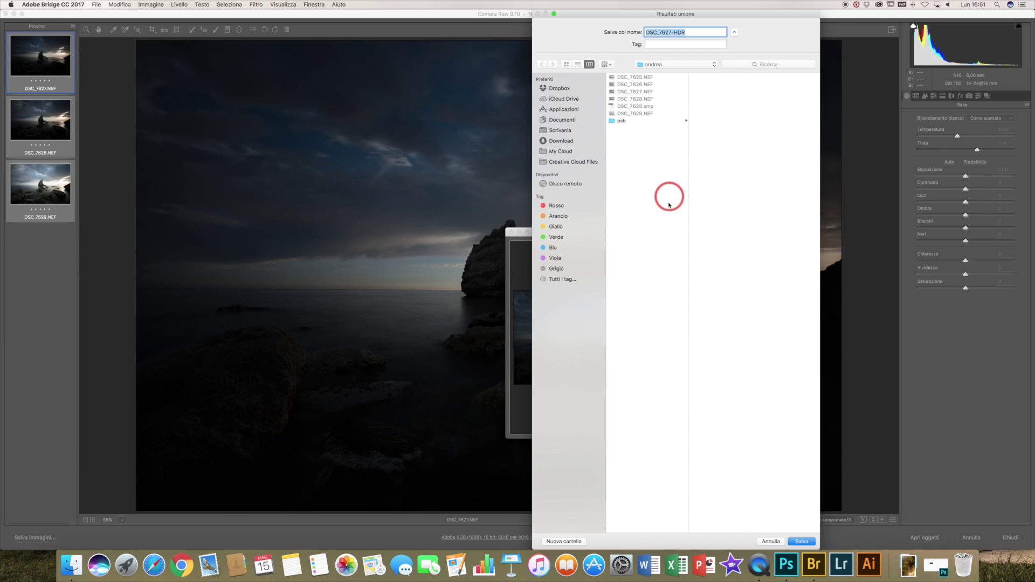
click(802, 541)
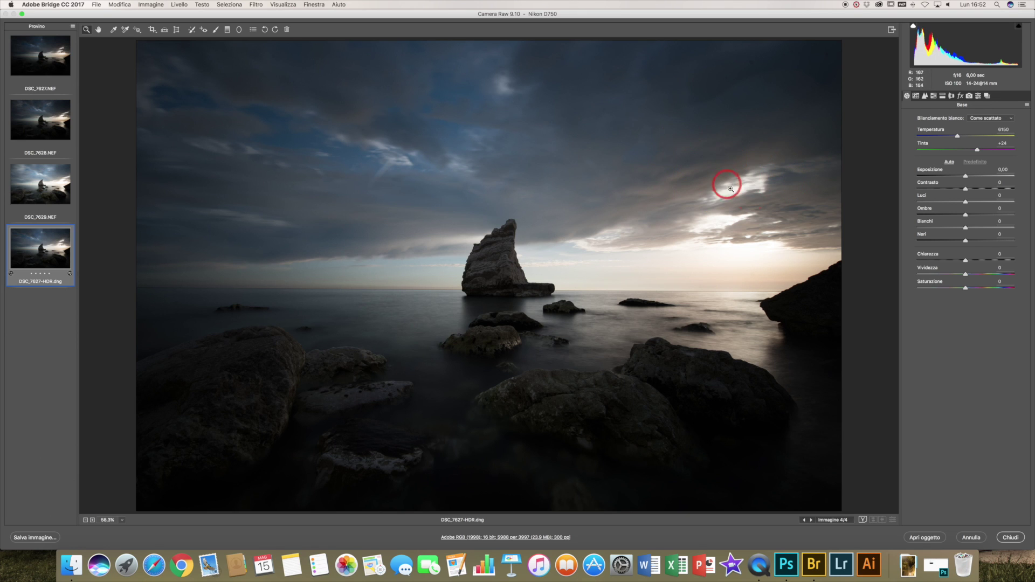
Set Temperatura 21000, Esposizione -0,15, Luci -48, Ombre +86, and nudge the whites down.
drag(959, 140, 1001, 137)
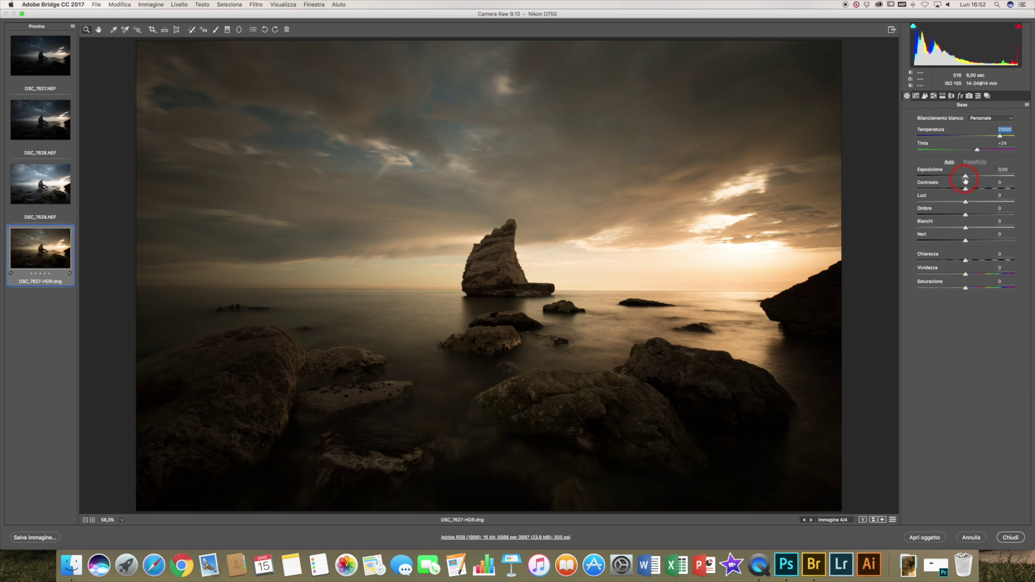
drag(966, 178, 964, 178)
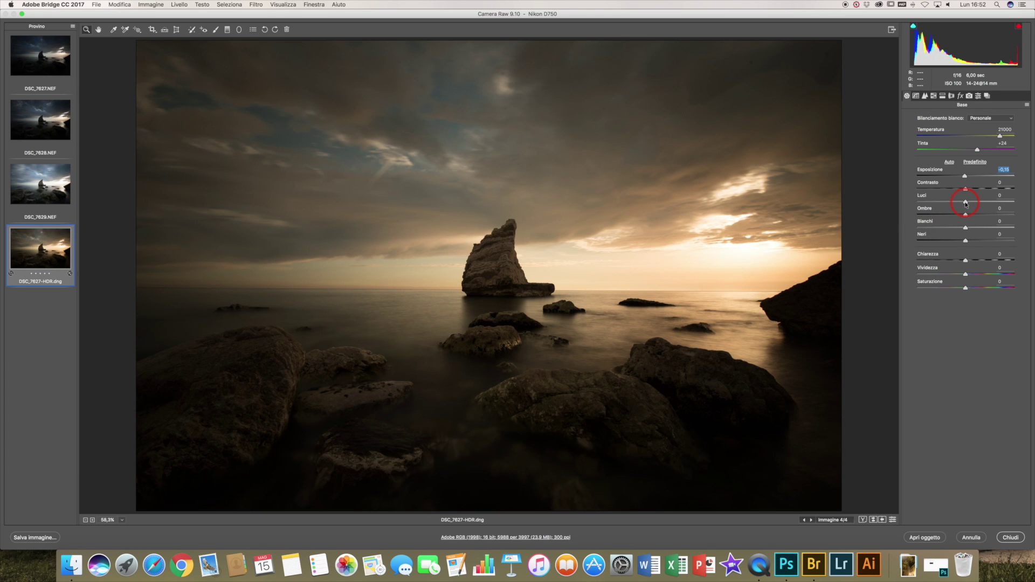
drag(966, 203, 944, 205)
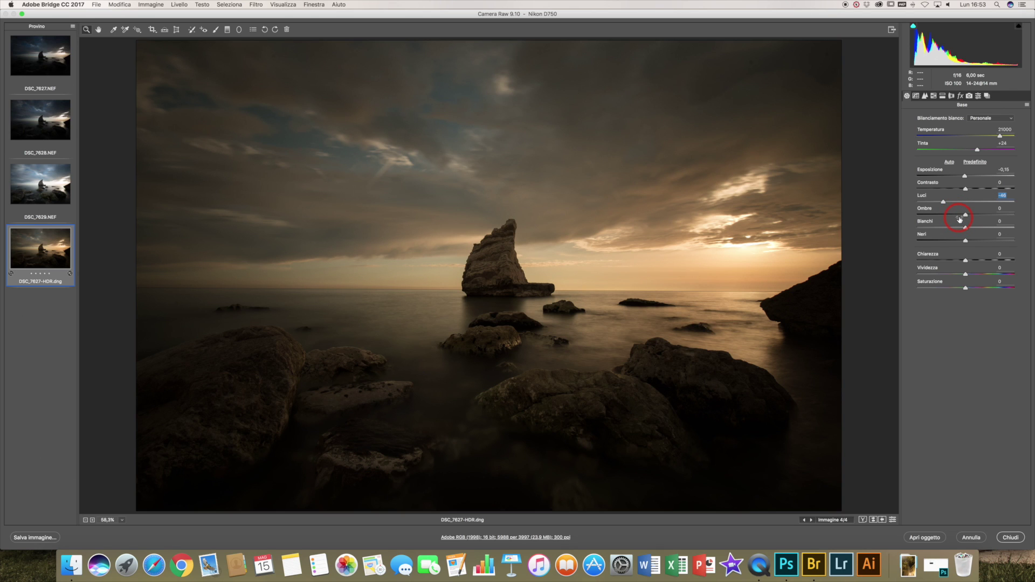
drag(965, 215, 997, 216)
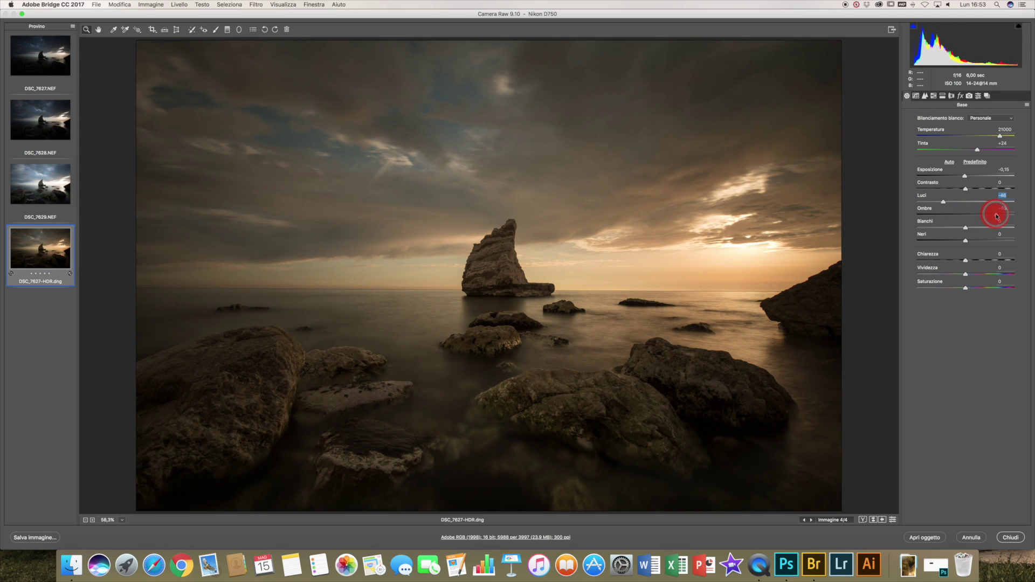
drag(997, 216, 1005, 215)
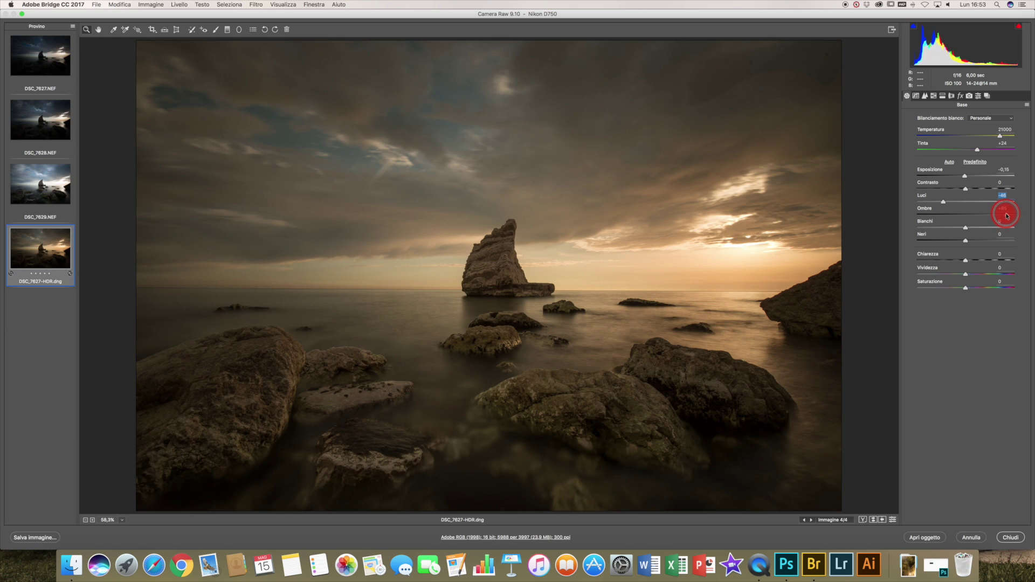
drag(1007, 216, 1007, 216)
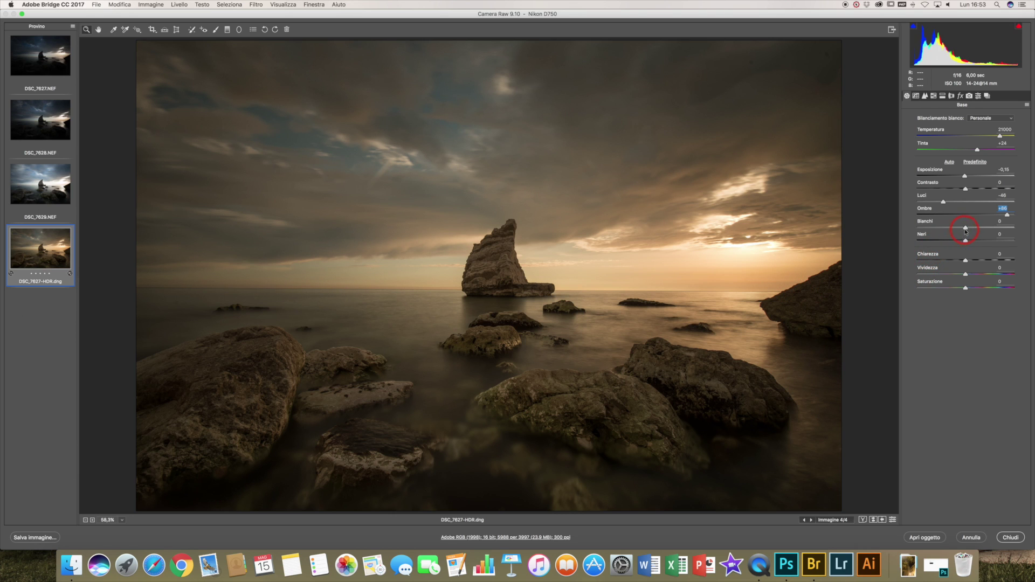
drag(965, 229, 962, 232)
Set Bianchi to about -15, Chiarezza to +30 and Vividezza to +9.
drag(959, 232, 957, 232)
drag(965, 261, 967, 263)
drag(968, 263, 980, 261)
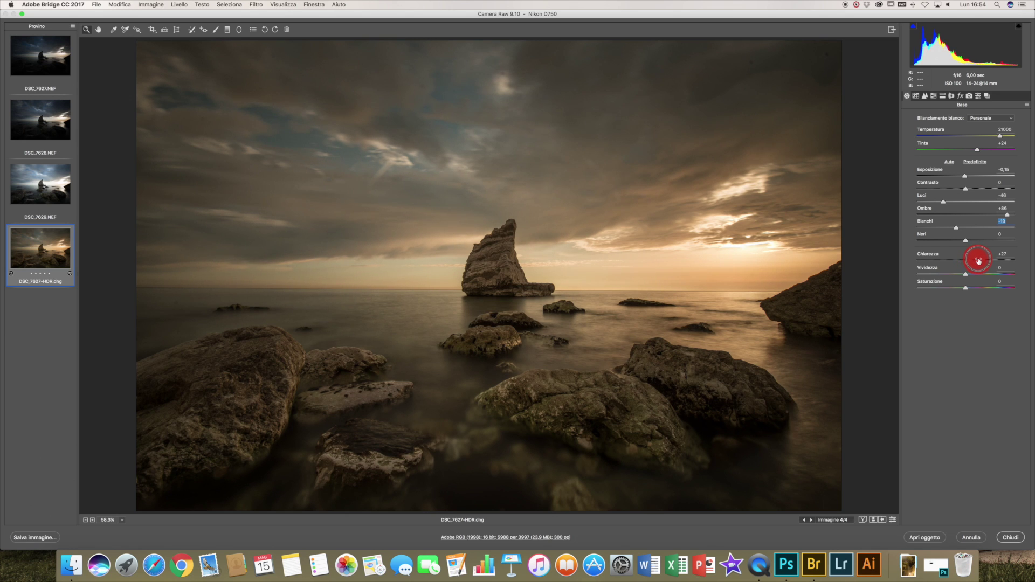
drag(980, 261, 980, 261)
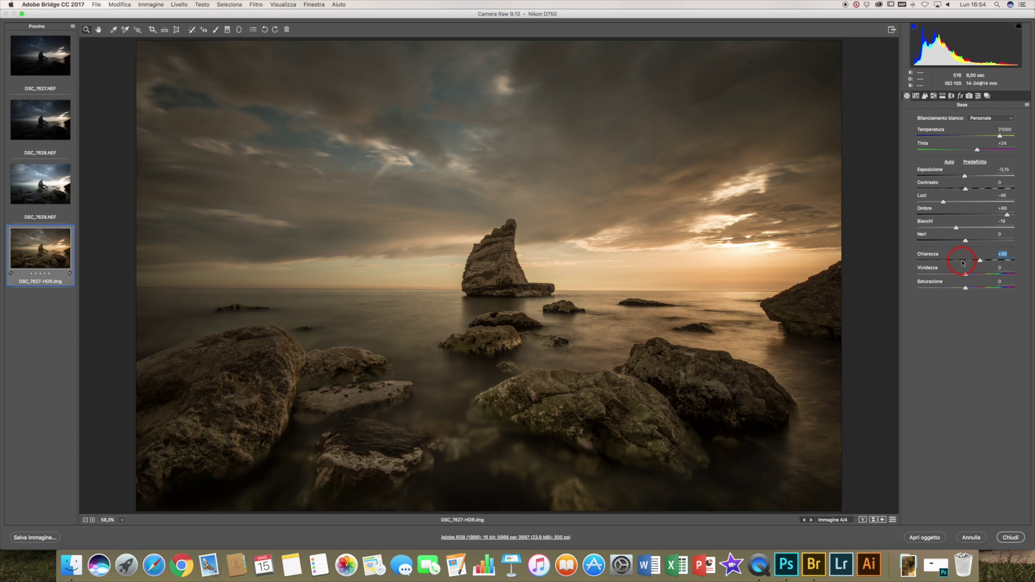
drag(966, 275, 970, 276)
drag(969, 276, 969, 276)
In Split Toning, set highlights hue 21, saturation 11, and shadows hue 5, saturation 5.
click(942, 96)
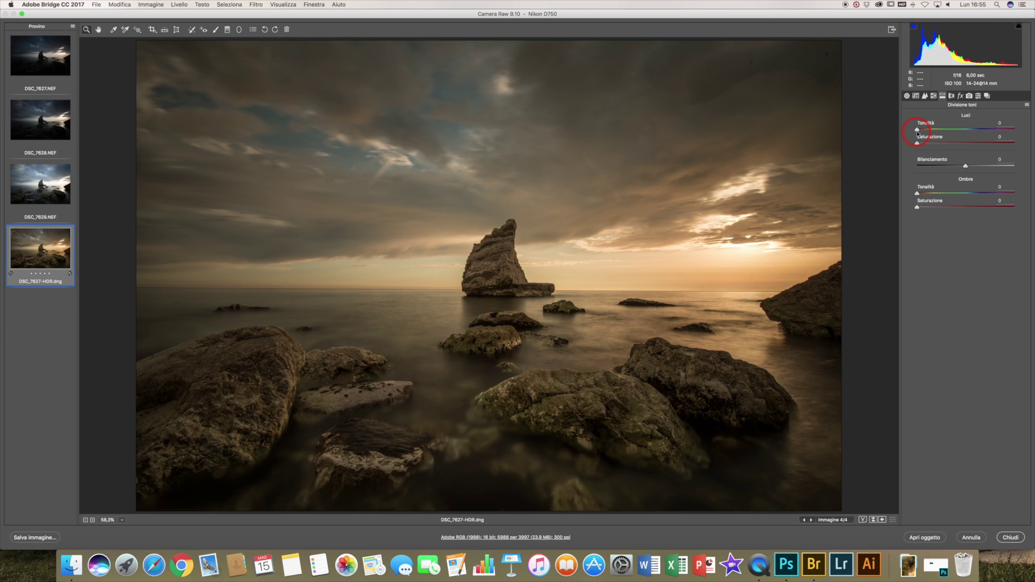
drag(918, 131, 922, 131)
drag(922, 131, 923, 131)
click(923, 144)
drag(923, 144, 926, 145)
drag(927, 145, 928, 144)
drag(918, 194, 919, 196)
drag(919, 196, 921, 210)
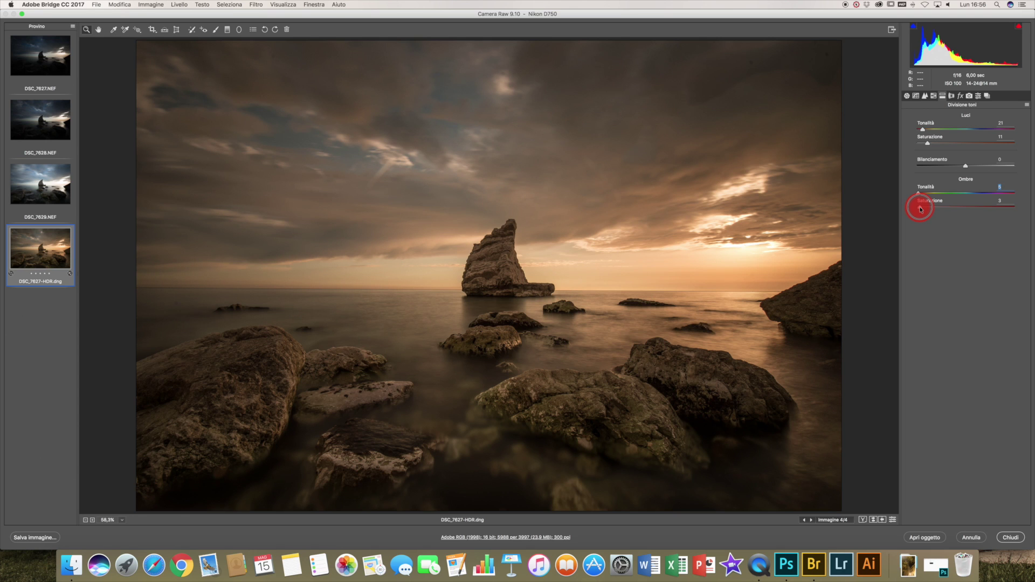
drag(920, 210, 922, 211)
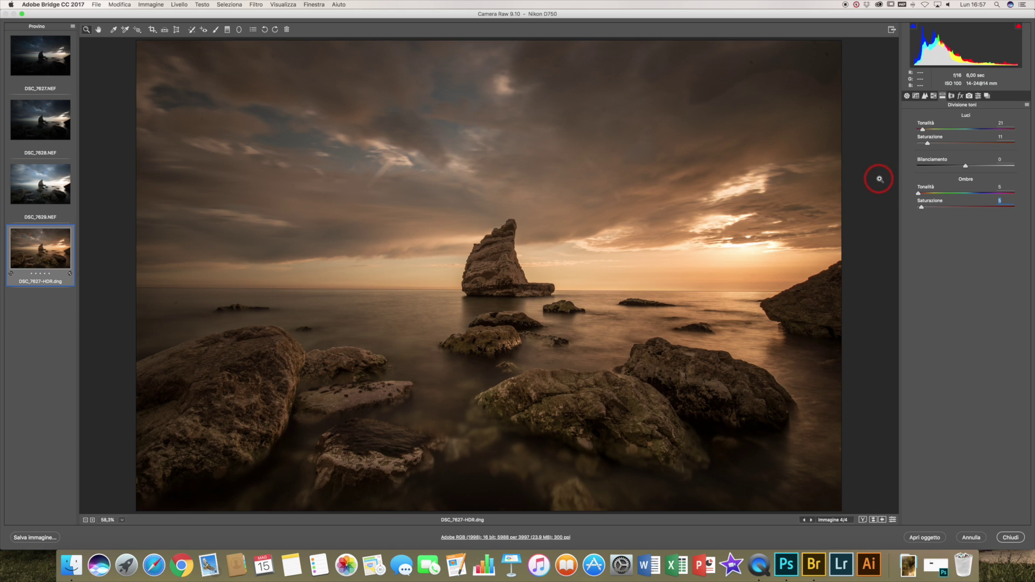
In the HSL Hue tab, set Reds to -12, Oranges to -13 and Blues to +8.
click(934, 96)
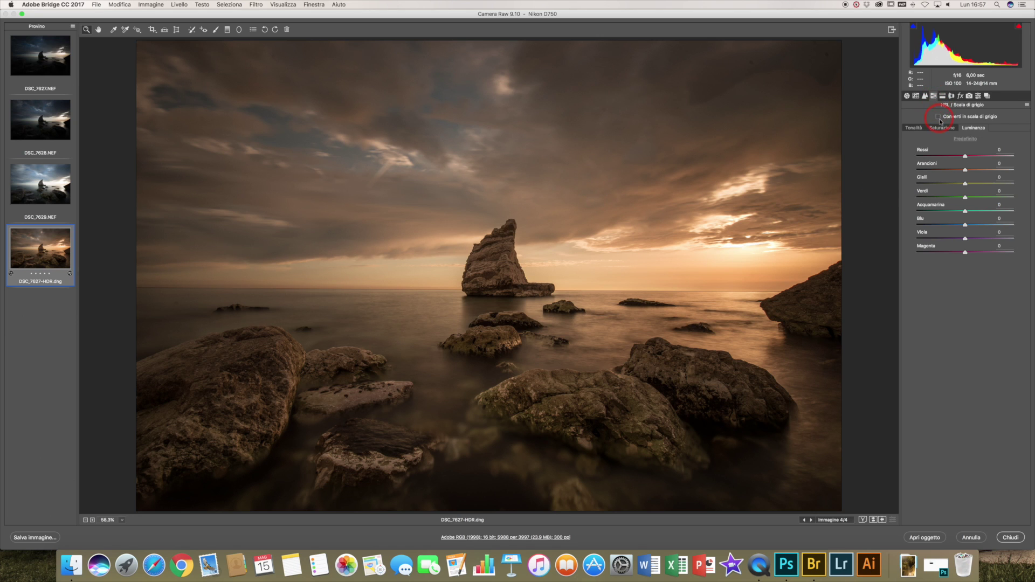
click(913, 129)
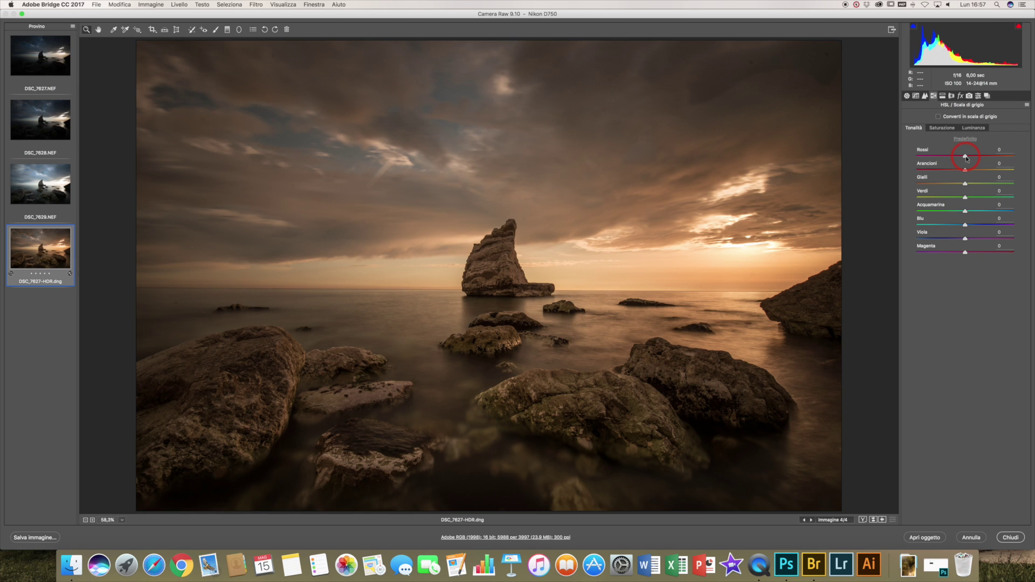
drag(966, 157, 959, 158)
drag(965, 171, 960, 170)
drag(965, 226, 968, 227)
drag(967, 227, 969, 227)
drag(970, 226, 970, 226)
click(939, 128)
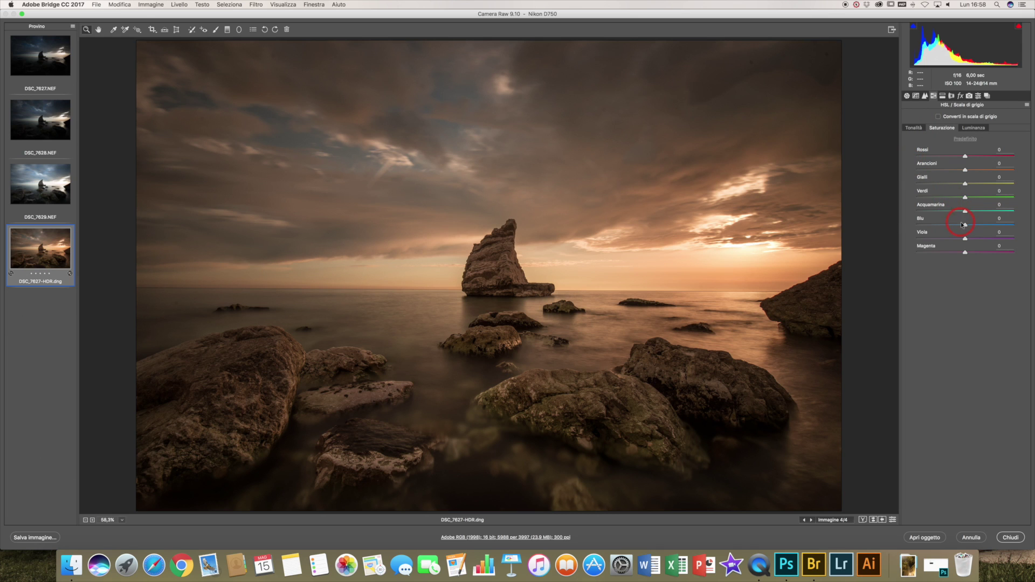
Lower the Blues saturation to about -6 in the HSL Saturation tab.
drag(965, 226, 962, 228)
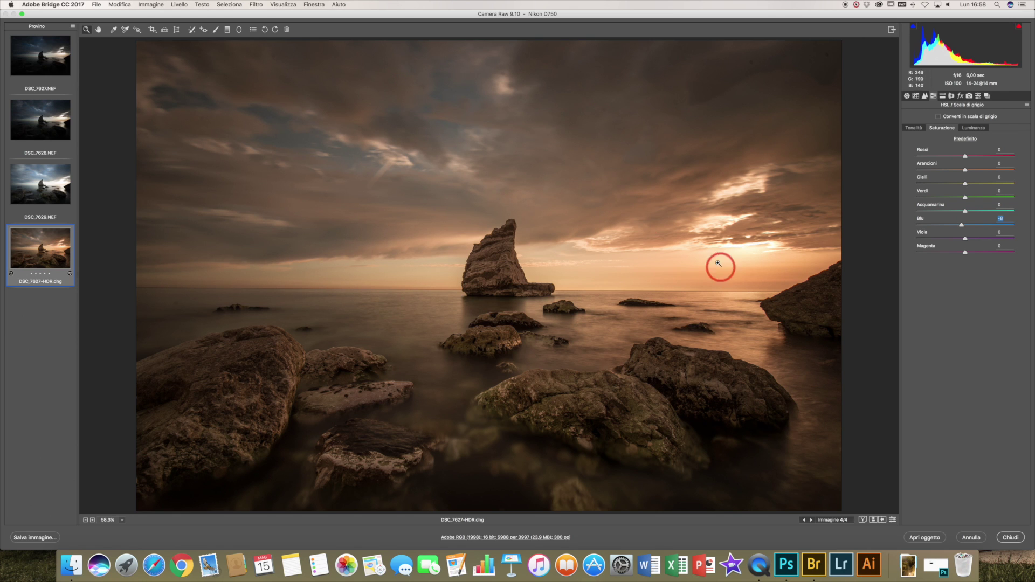
click(963, 227)
In the HSL Luminance tab, raise Oranges to +9 and Yellows to +10.
click(970, 129)
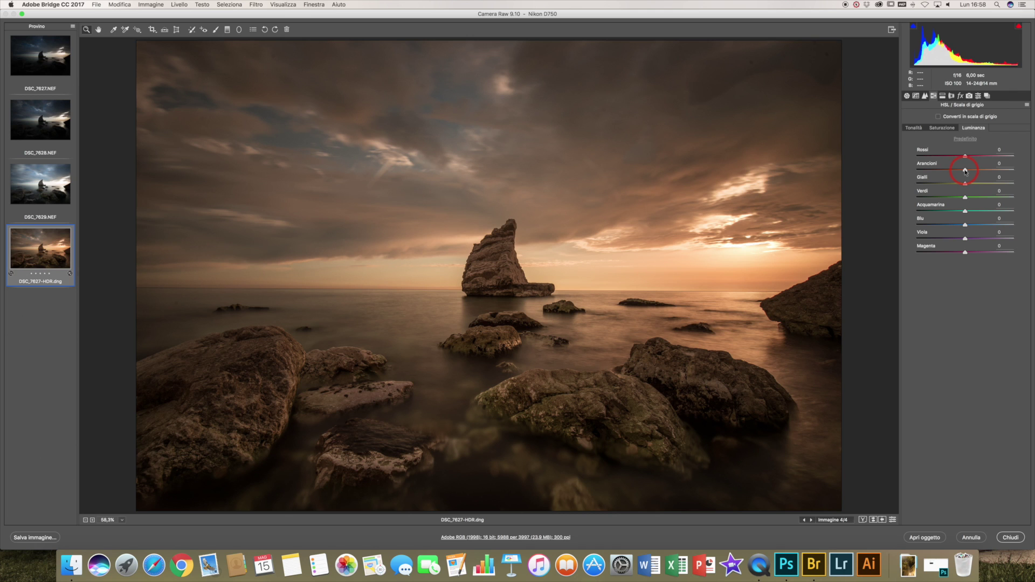
drag(965, 171, 969, 186)
drag(970, 185, 970, 185)
Check Remove Chromatic Aberration in the Lens Corrections panel.
click(952, 96)
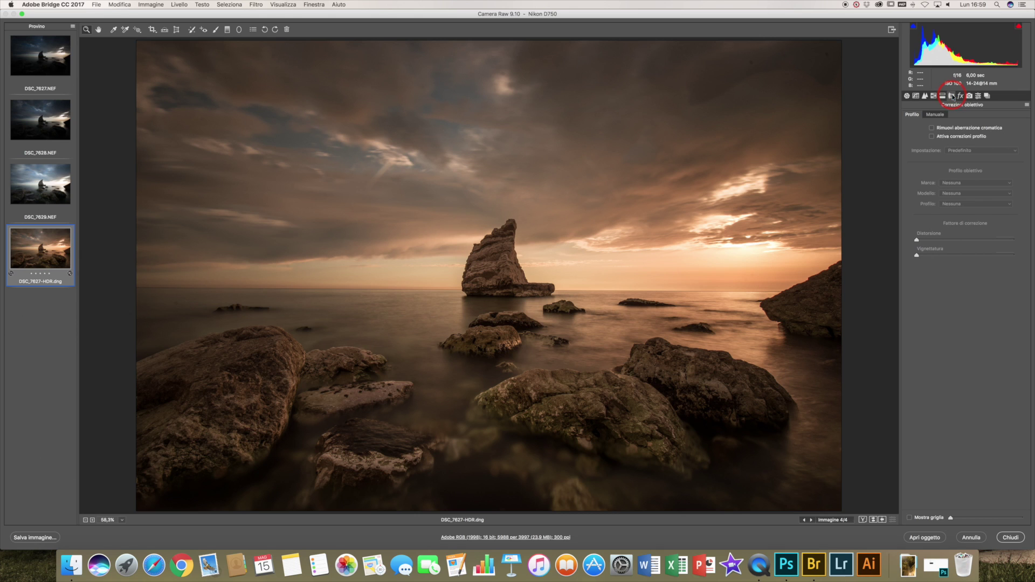
click(931, 129)
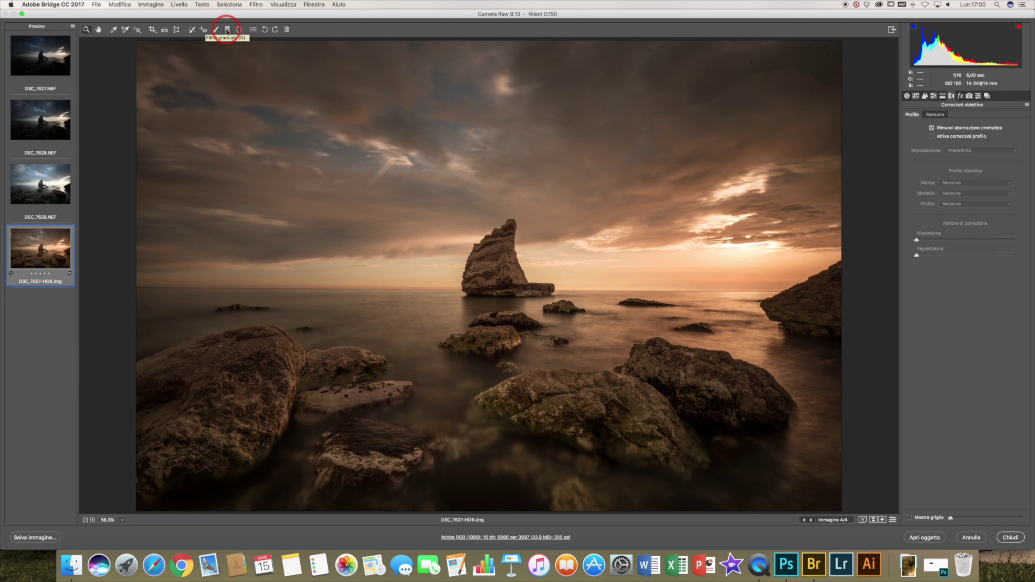
Brighten the sky with a diagonal graduated filter at +0,60 exposure, then draw a second filter from the bottom.
click(227, 30)
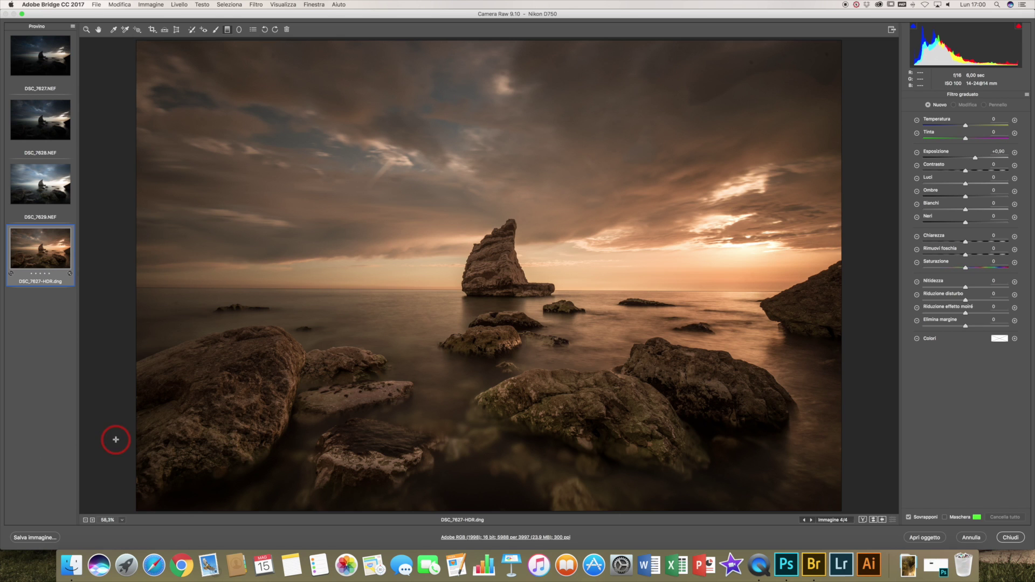
click(86, 521)
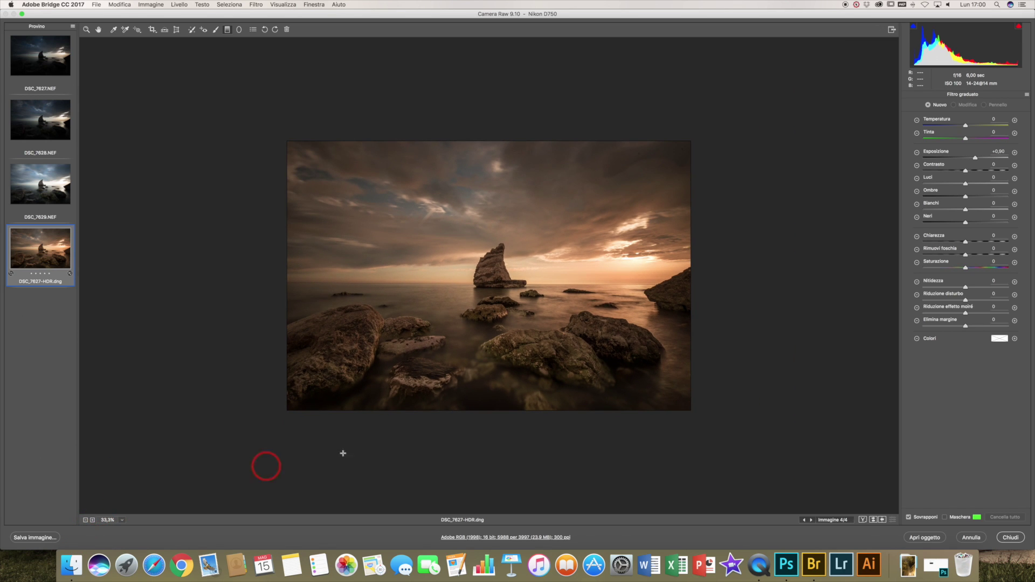
click(980, 162)
mouse_move(755, 105)
mouse_down()
mouse_move(465, 259)
mouse_move(400, 278)
mouse_up()
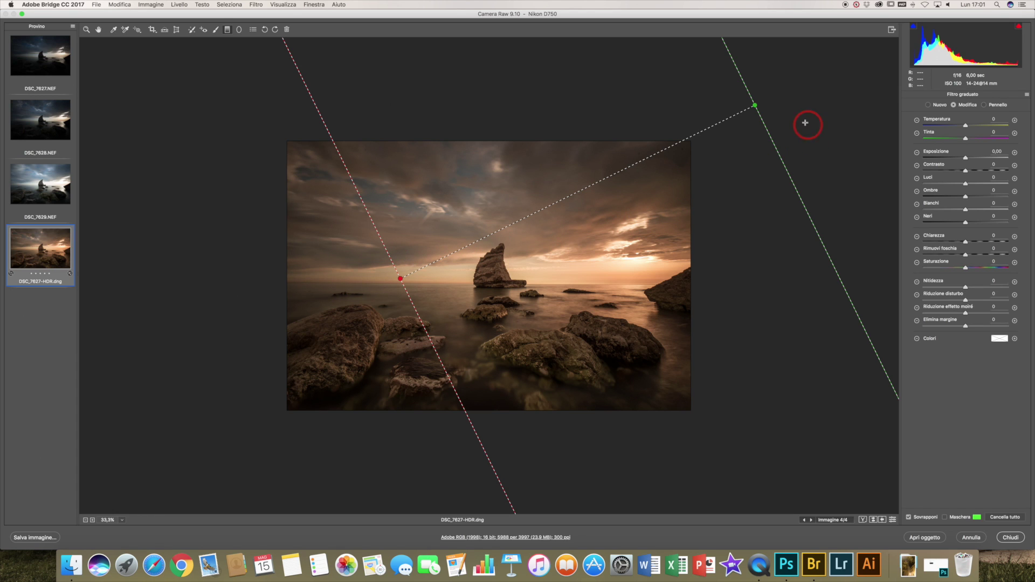
drag(694, 131, 699, 147)
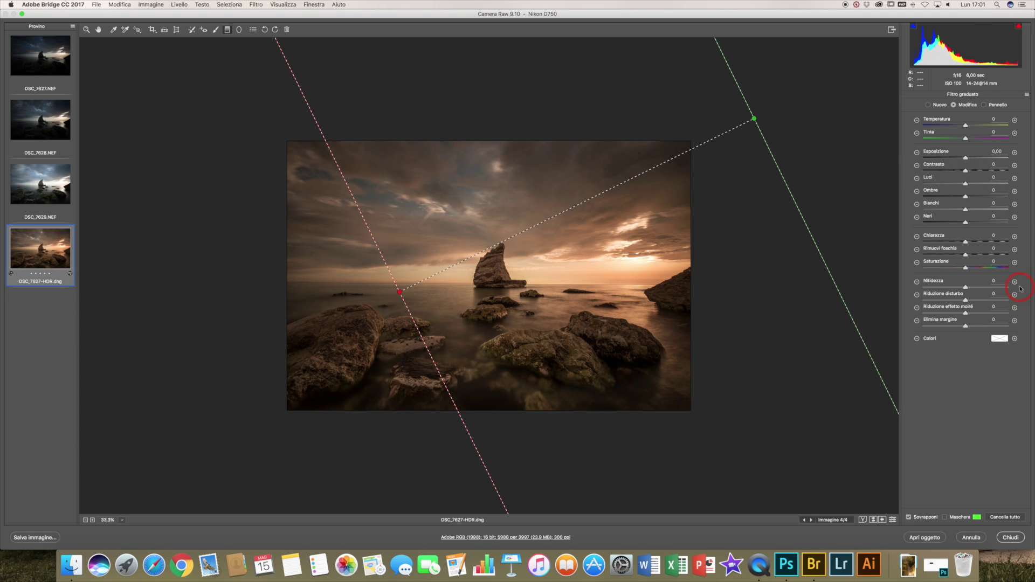
drag(968, 160, 974, 160)
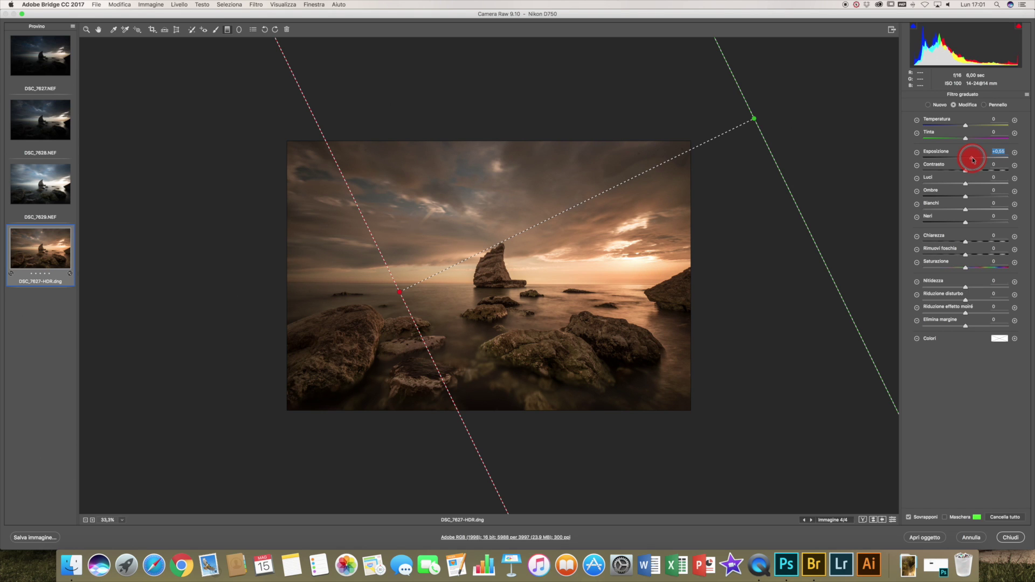
drag(973, 159, 973, 159)
drag(425, 498, 427, 308)
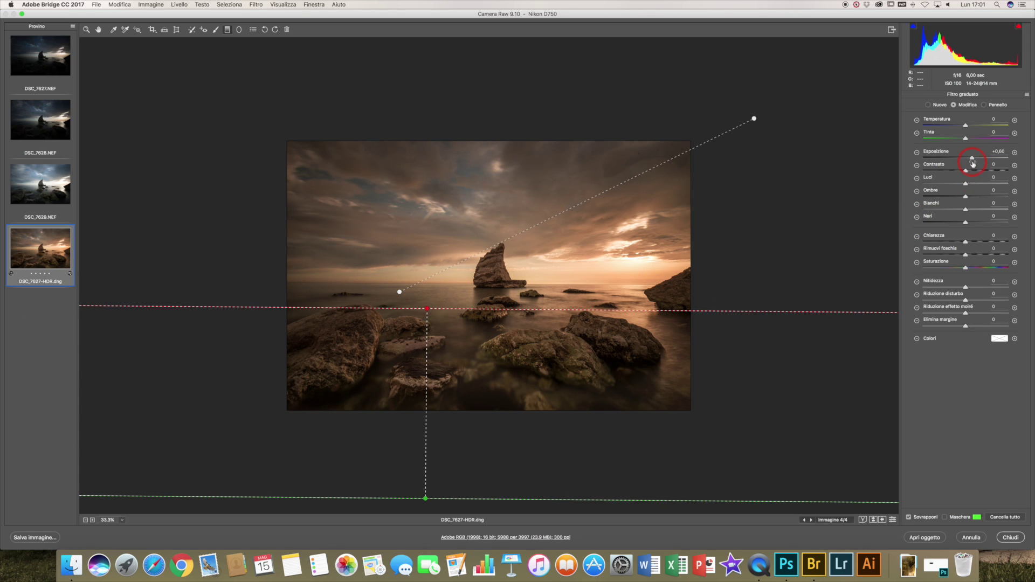
Set the bottom filter to +0,95 exposure, adjust its edges, and preview its mask over the rocks.
drag(974, 159, 977, 160)
drag(978, 160, 976, 157)
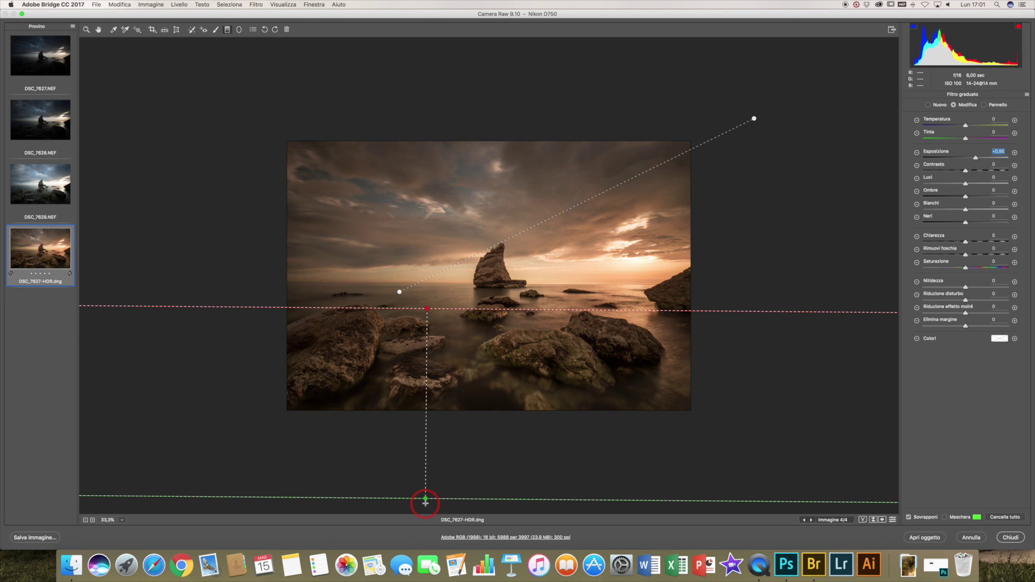
drag(426, 498, 427, 472)
drag(427, 310, 428, 306)
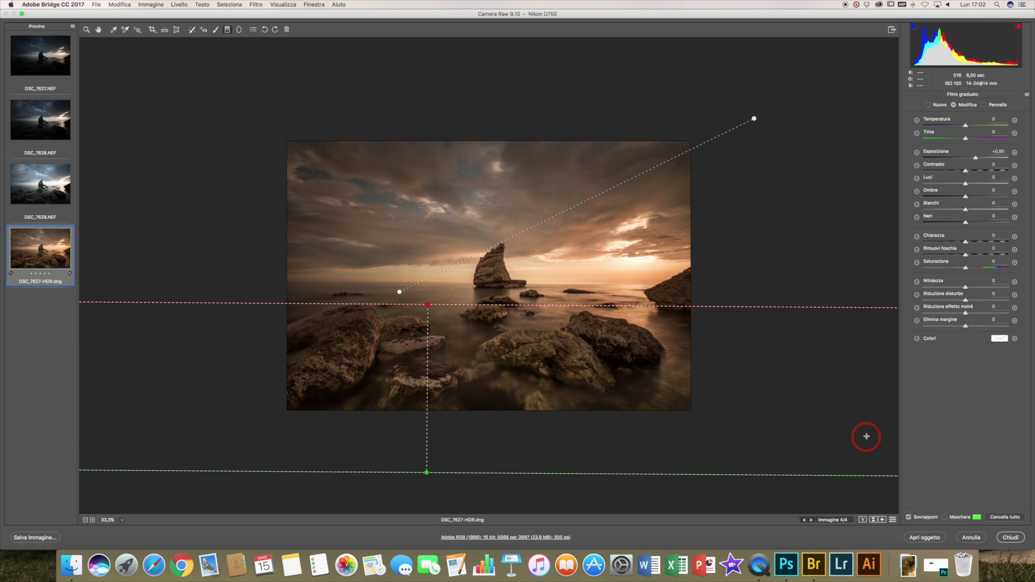
click(945, 518)
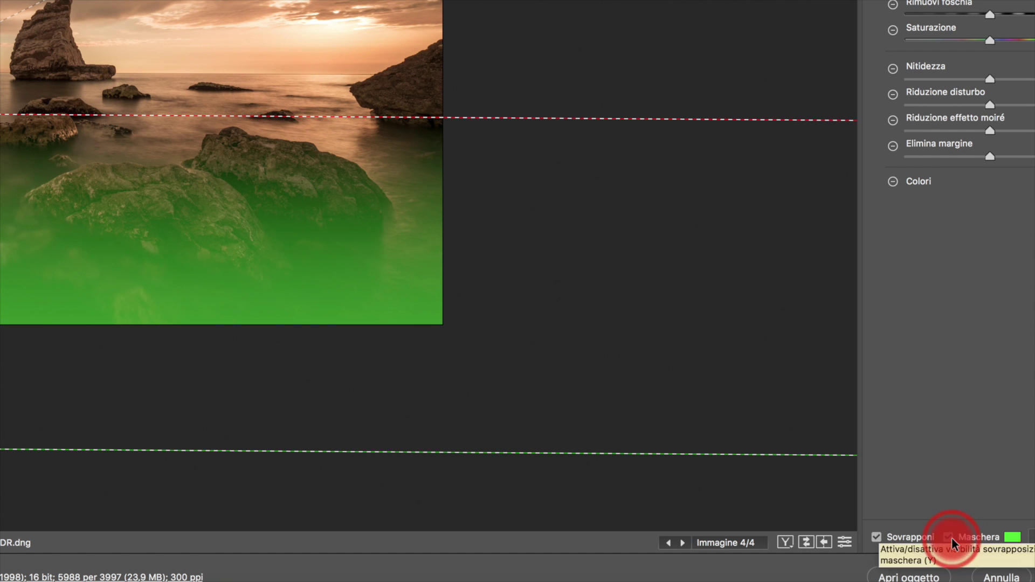
Hide the filter mask and make the bottom graduated filter perfectly horizontal.
click(952, 538)
click(951, 537)
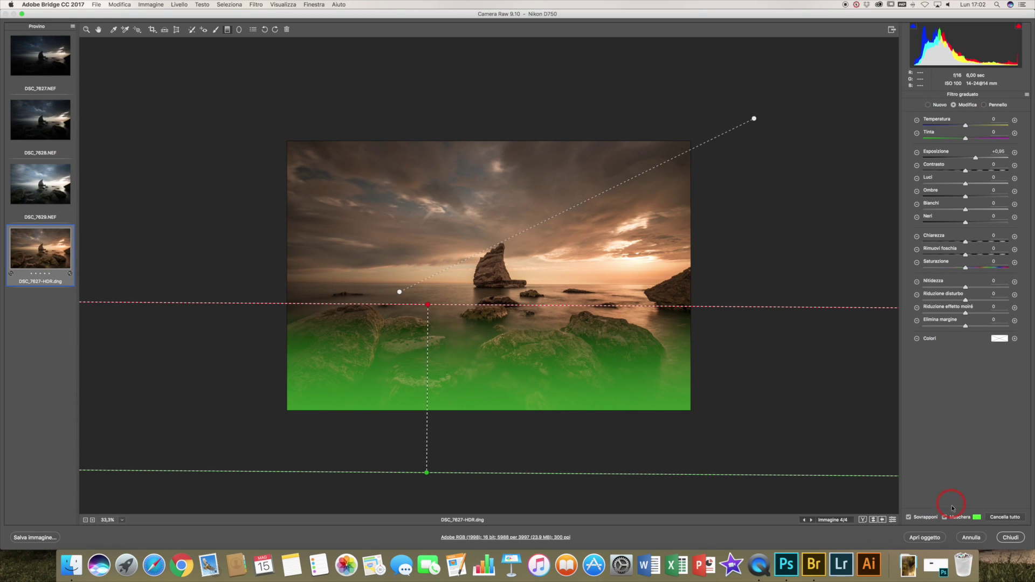
click(947, 517)
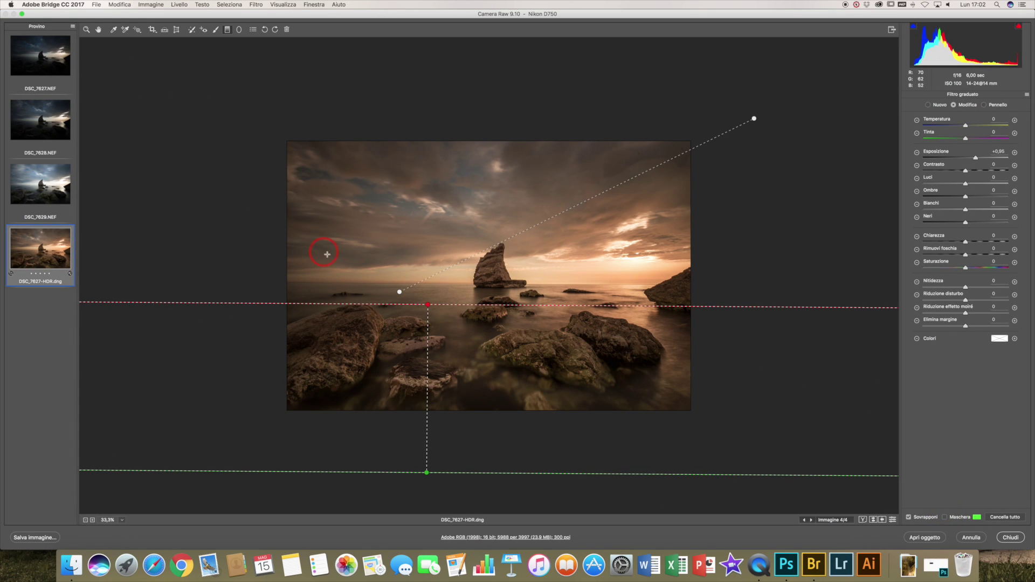
drag(429, 305, 426, 303)
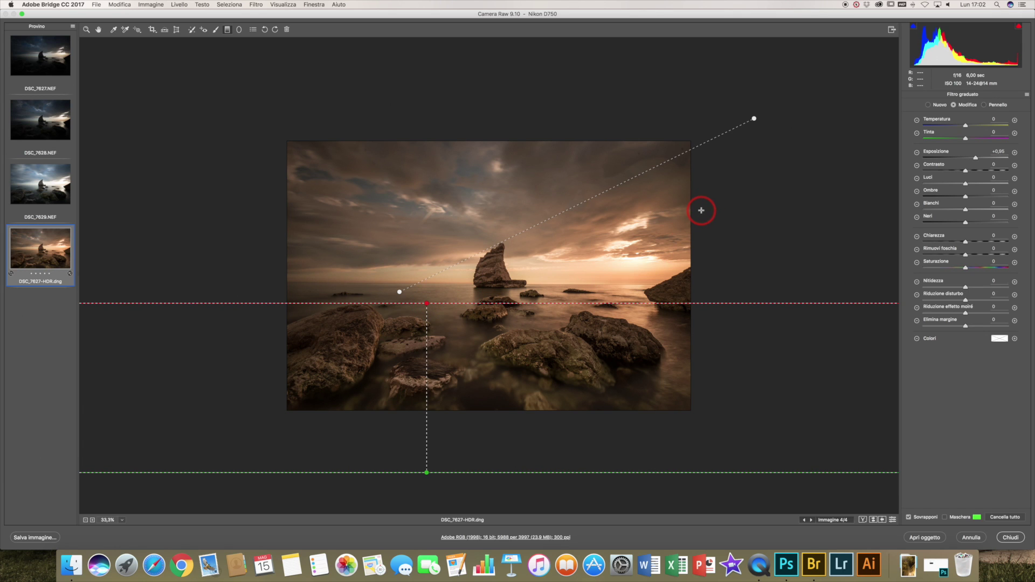
Return to the Basic panel and compare the edited photo with the original.
click(86, 29)
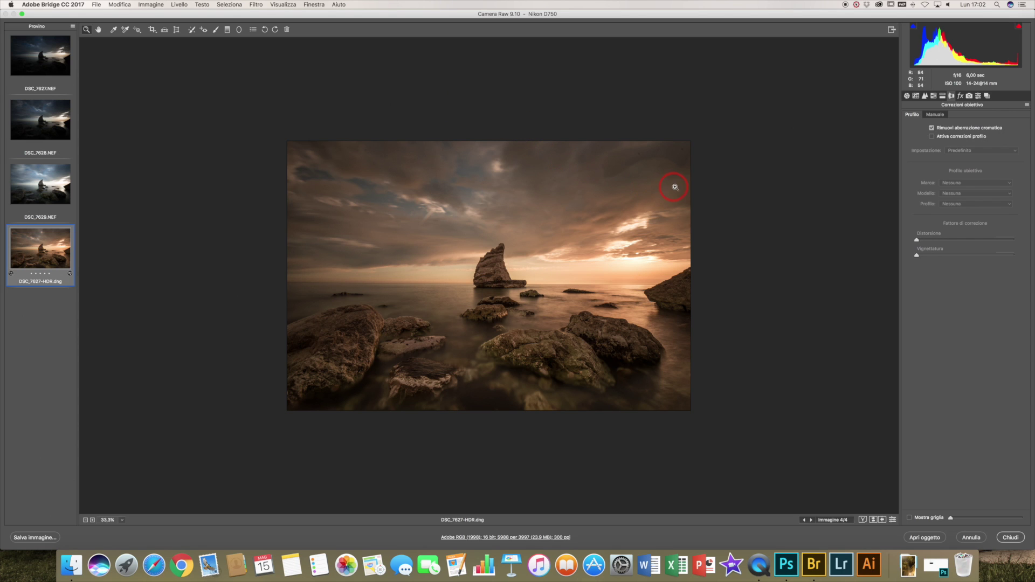
click(907, 97)
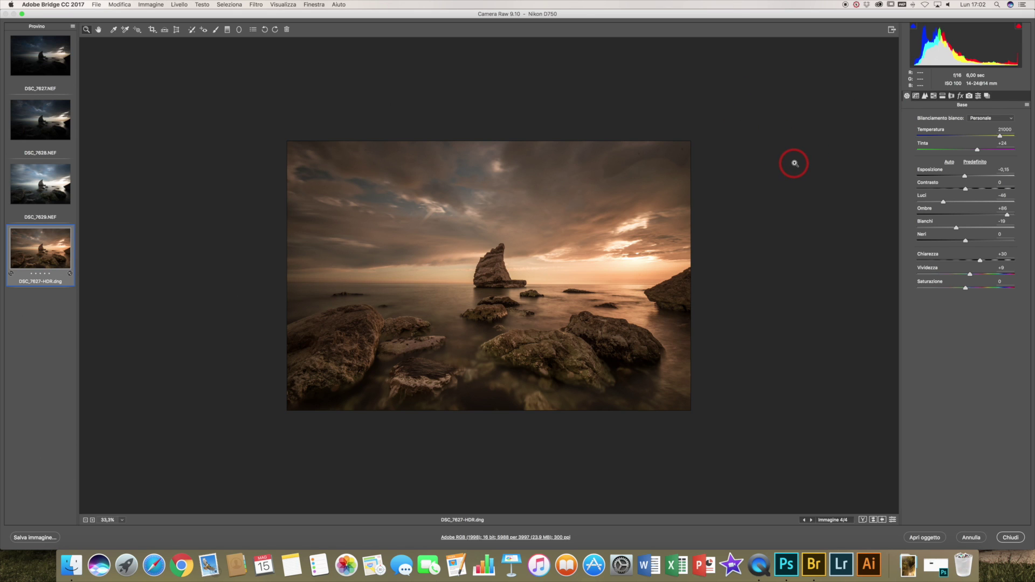
key(ctrl+z)
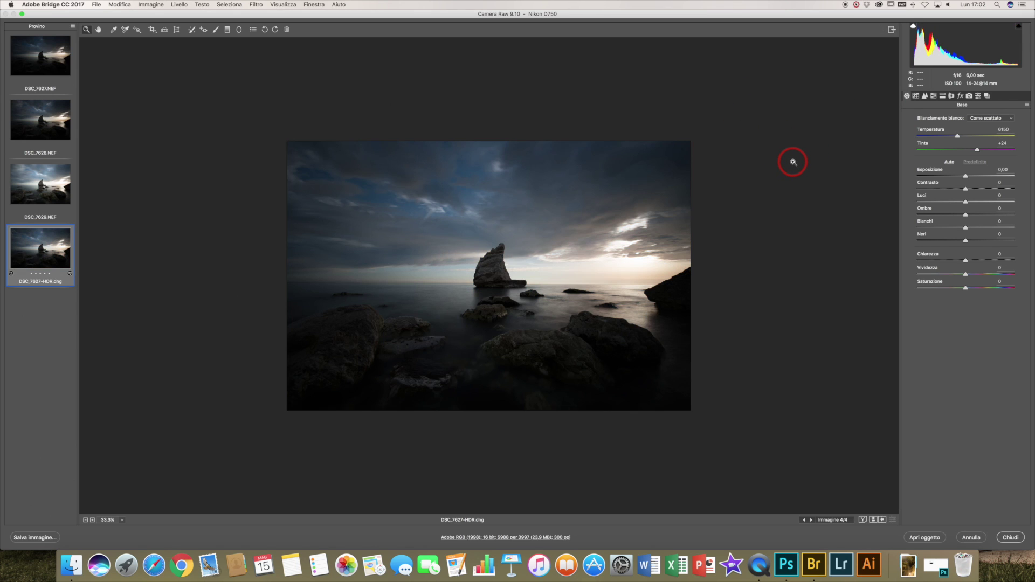
key(ctrl+z)
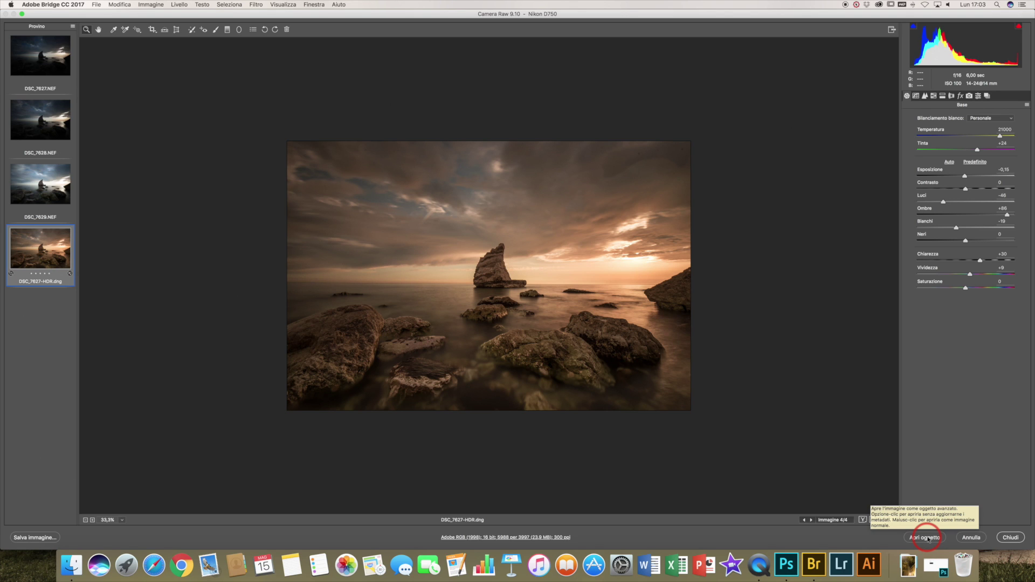
Send the edited seascape into Photoshop with Open Object.
click(928, 538)
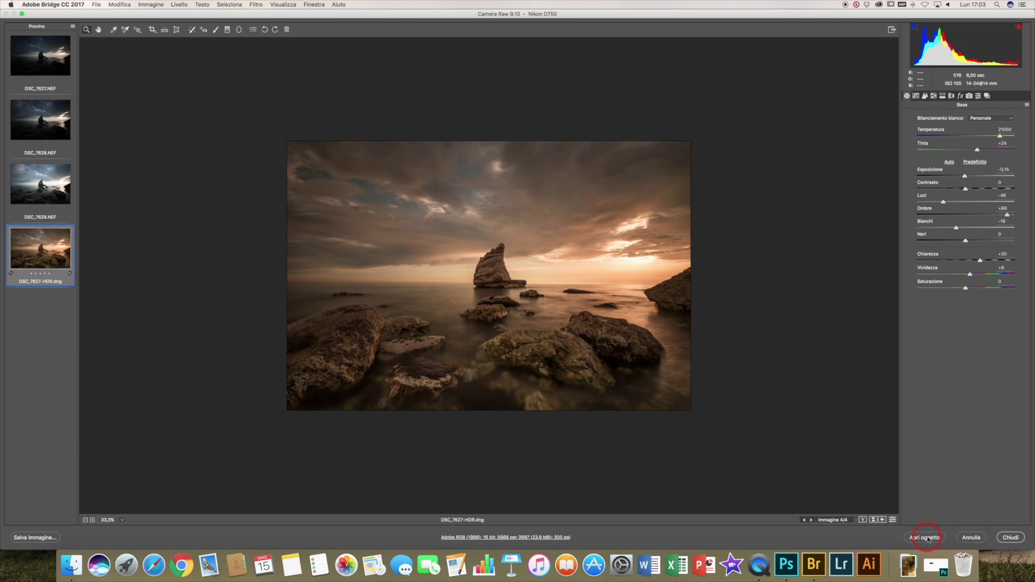
click(928, 538)
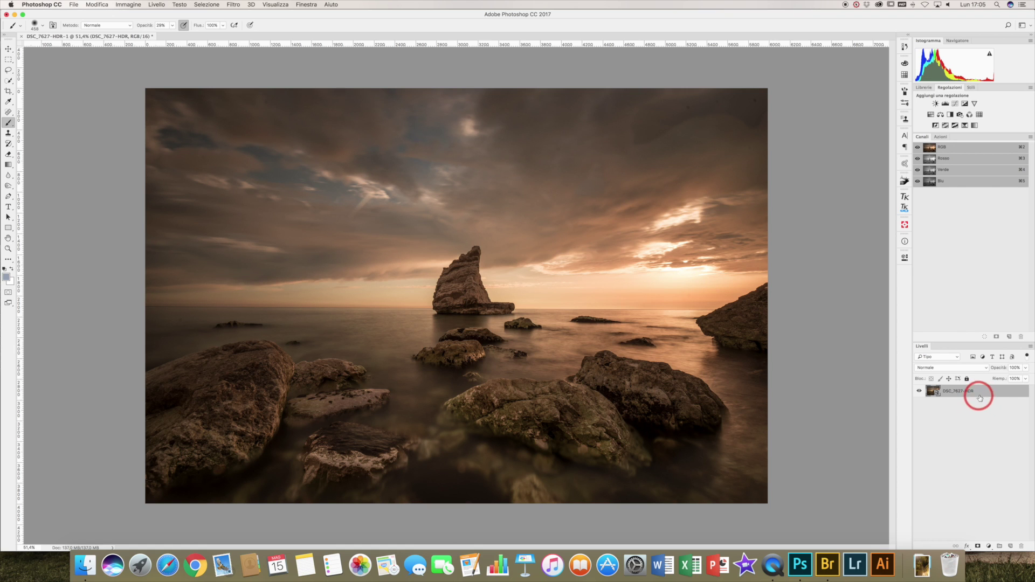
Rasterize the DSC_7627-HDR layer and duplicate it above the original.
click(989, 395)
right_click(989, 394)
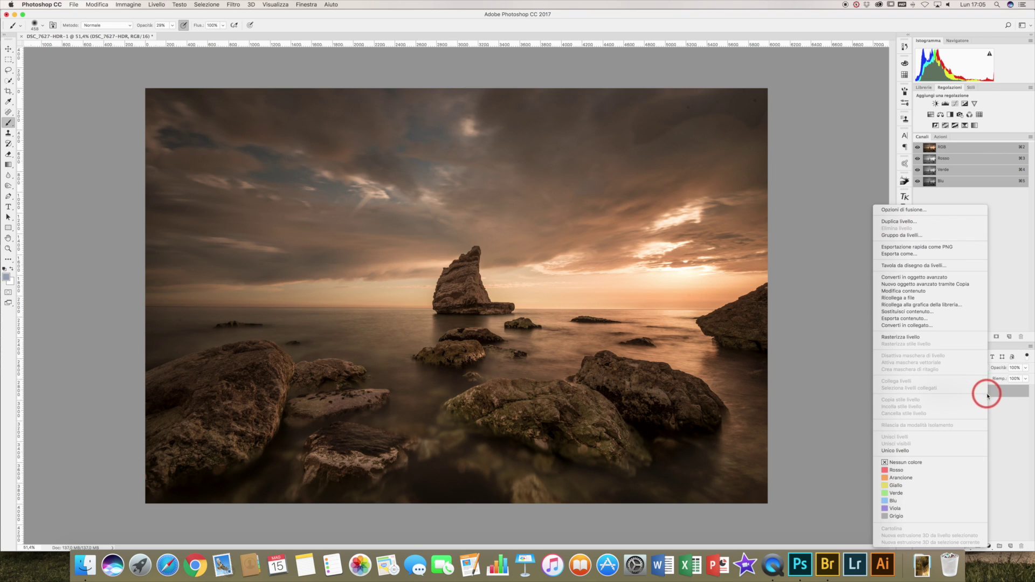
click(916, 339)
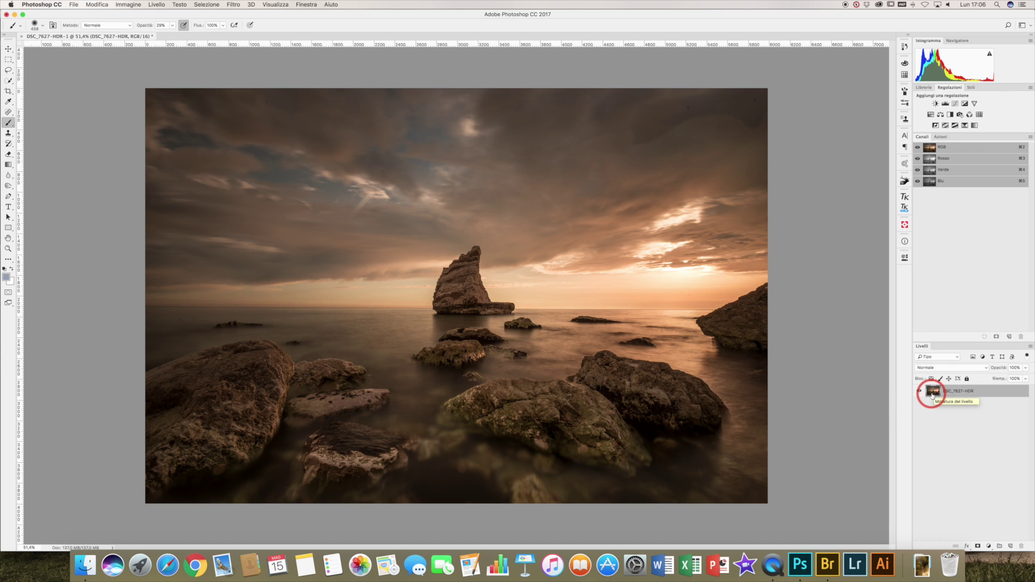
drag(933, 395, 950, 395)
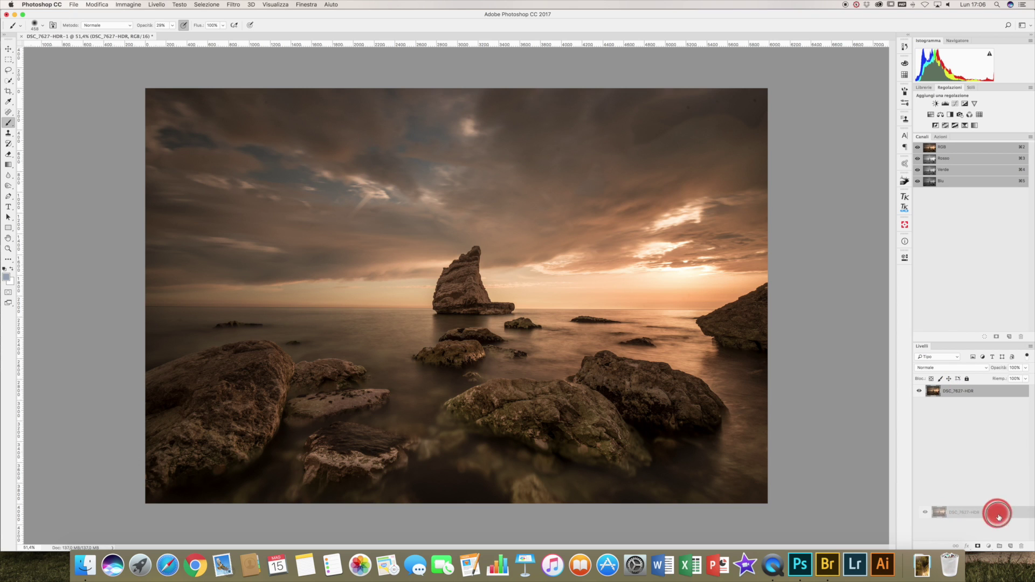
drag(950, 395, 1012, 550)
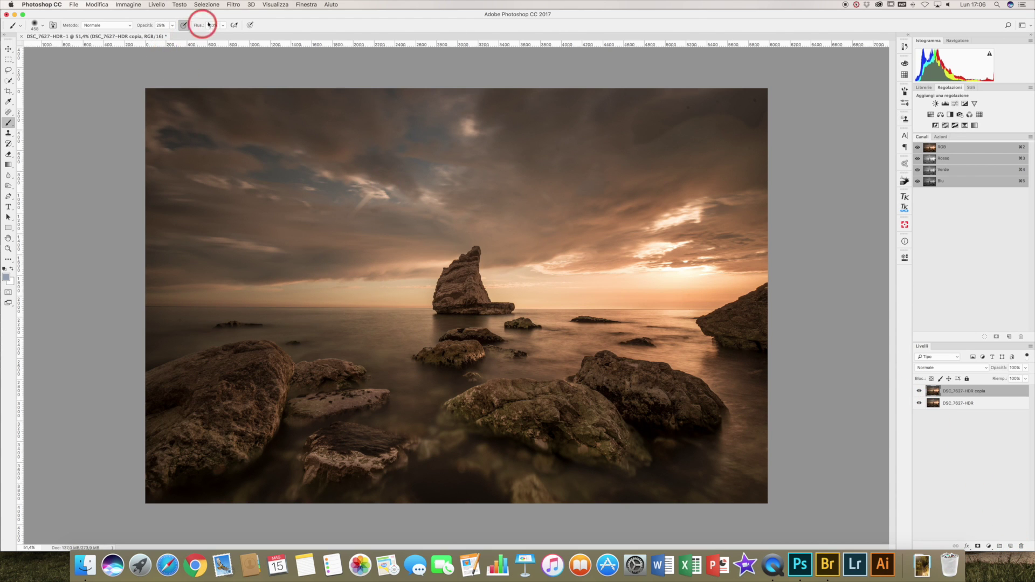
Apply a large-radius Gaussian Blur to the DSC_7627-HDR copia layer.
click(233, 5)
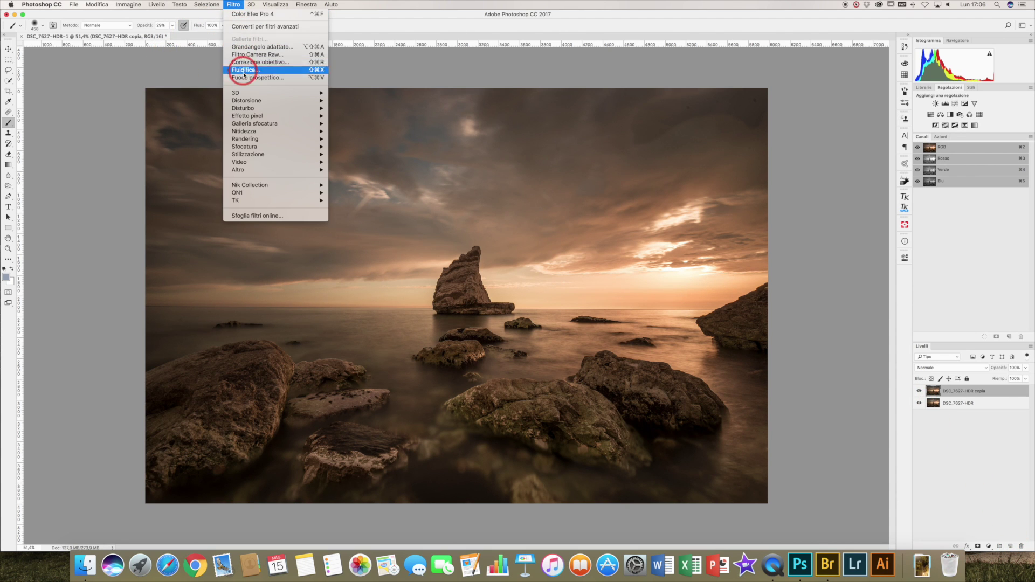
mouse_move(244, 147)
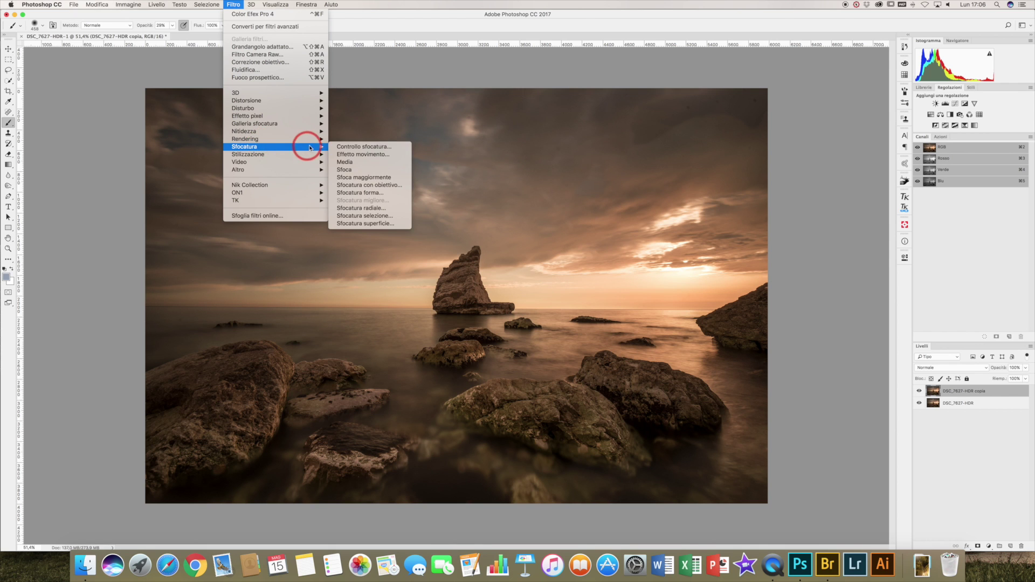
click(344, 148)
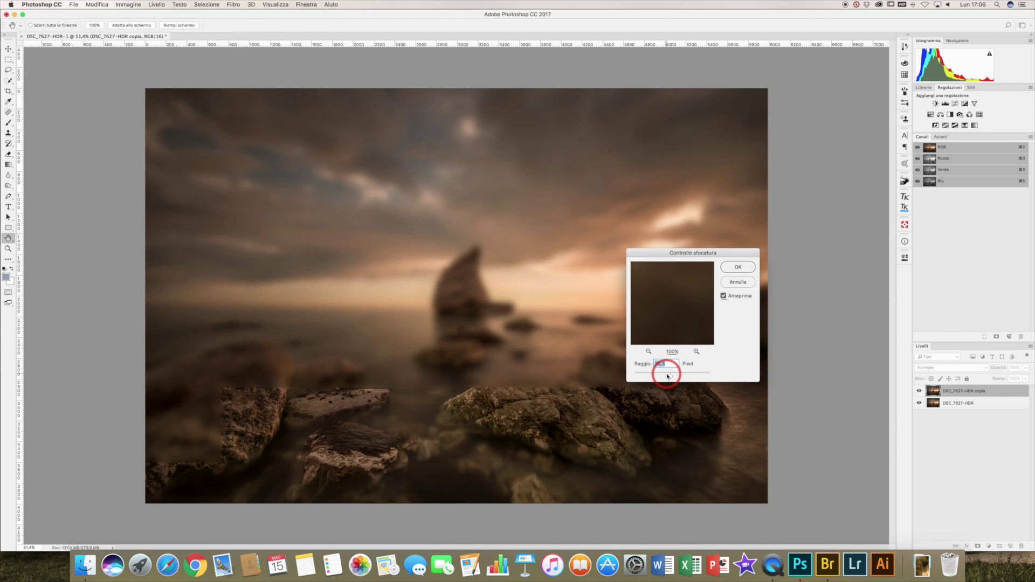
click(738, 268)
key(b)
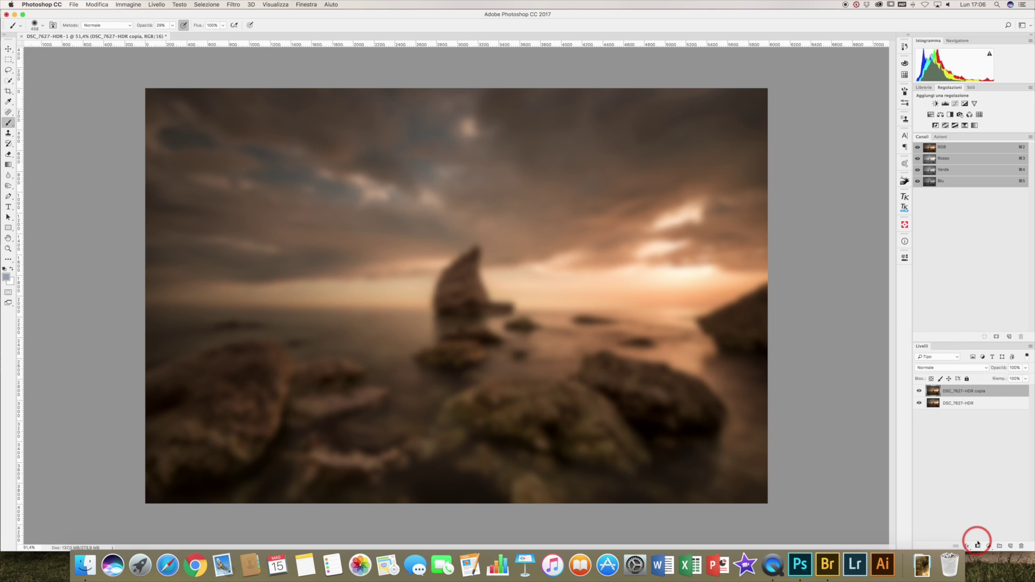
Add a layer mask to DSC_7627-HDR copia and invert it to black.
click(978, 546)
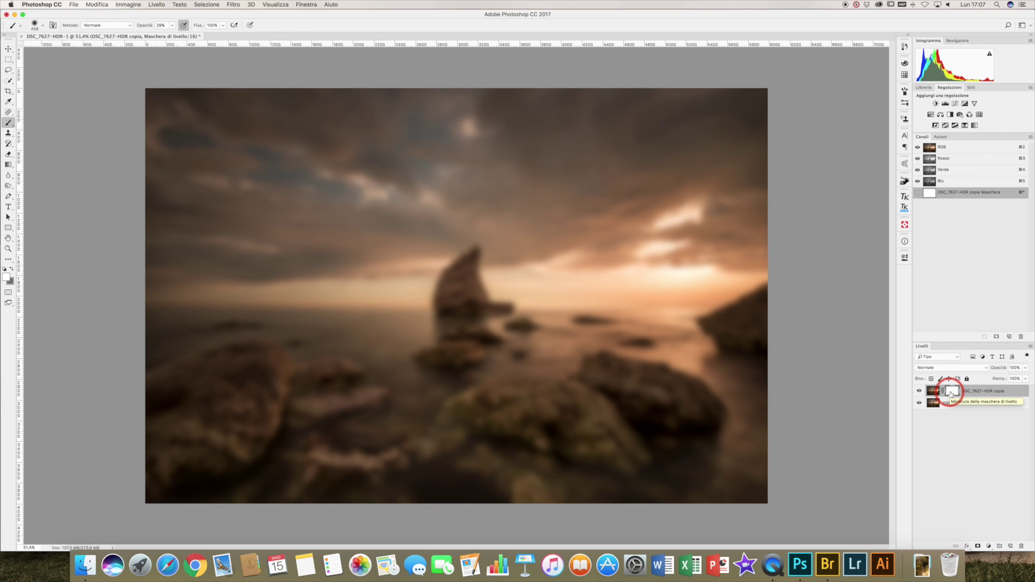
key(super+i)
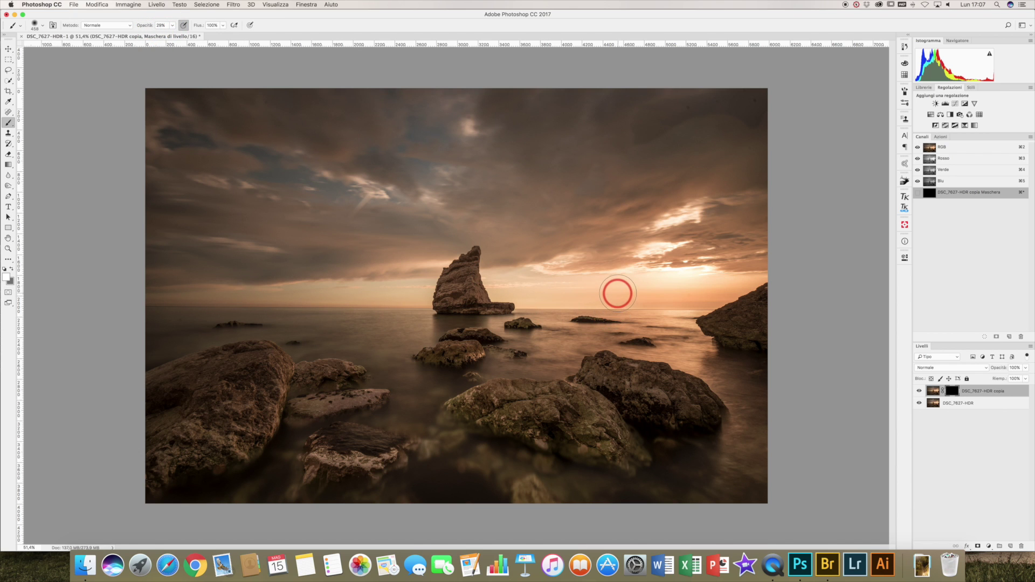
Enlarge the soft brush to 864 px and paint the blurred glow back into the sky around the sun.
drag(616, 292, 641, 292)
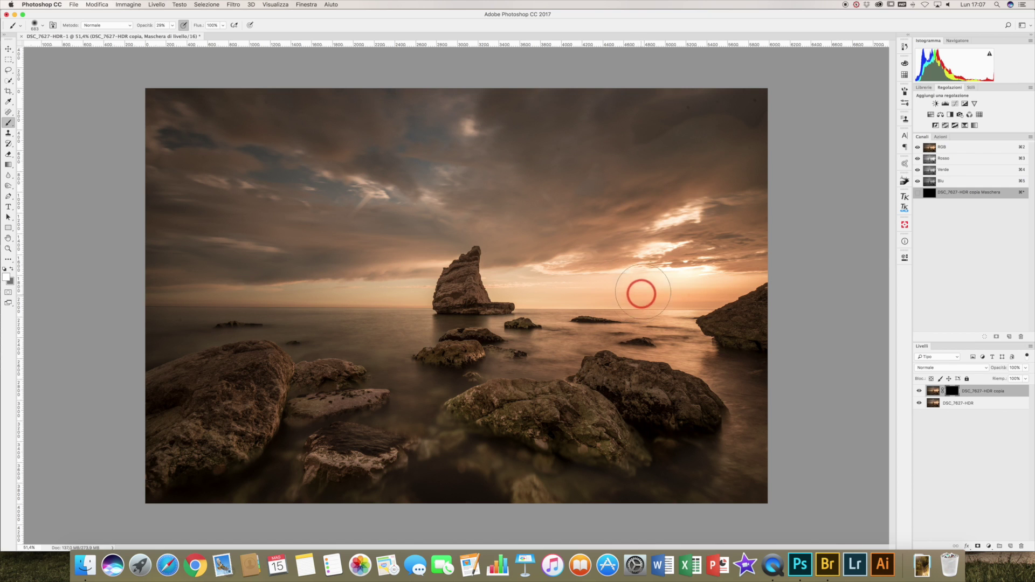
drag(645, 255, 650, 261)
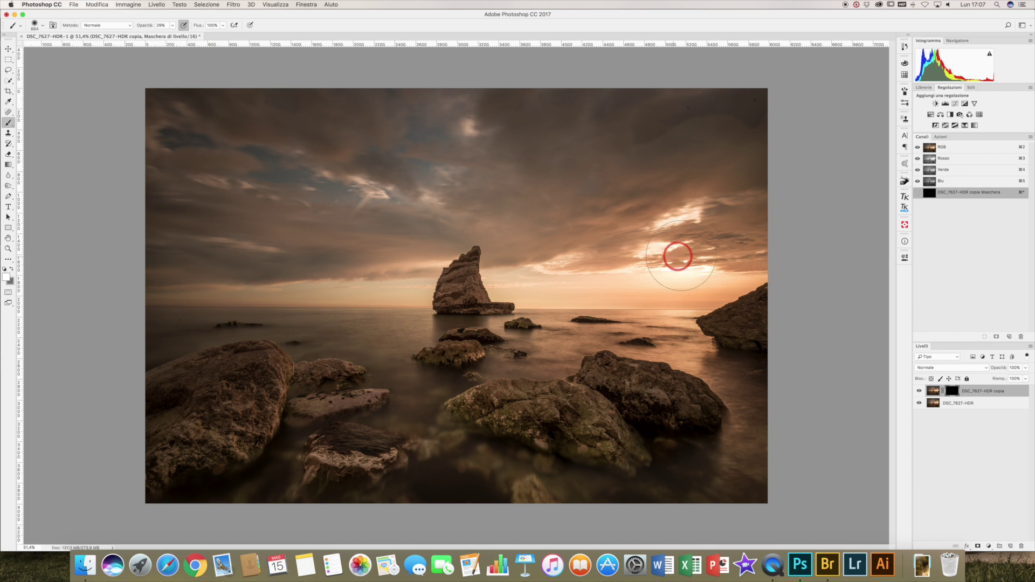
click(650, 258)
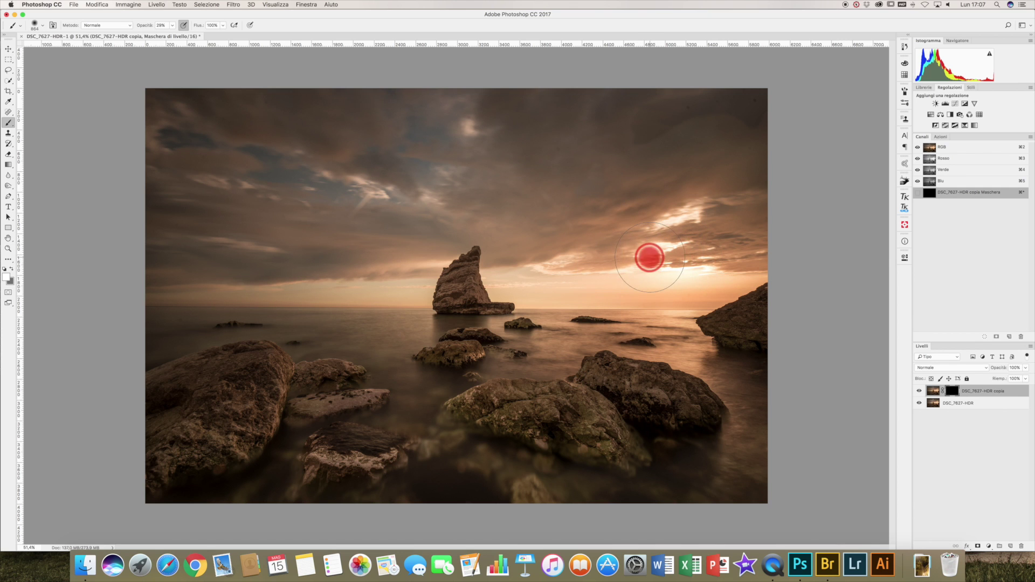
mouse_move(650, 258)
mouse_down()
mouse_move(682, 266)
mouse_move(608, 268)
mouse_move(691, 215)
mouse_move(675, 248)
mouse_move(543, 268)
mouse_move(603, 263)
mouse_up()
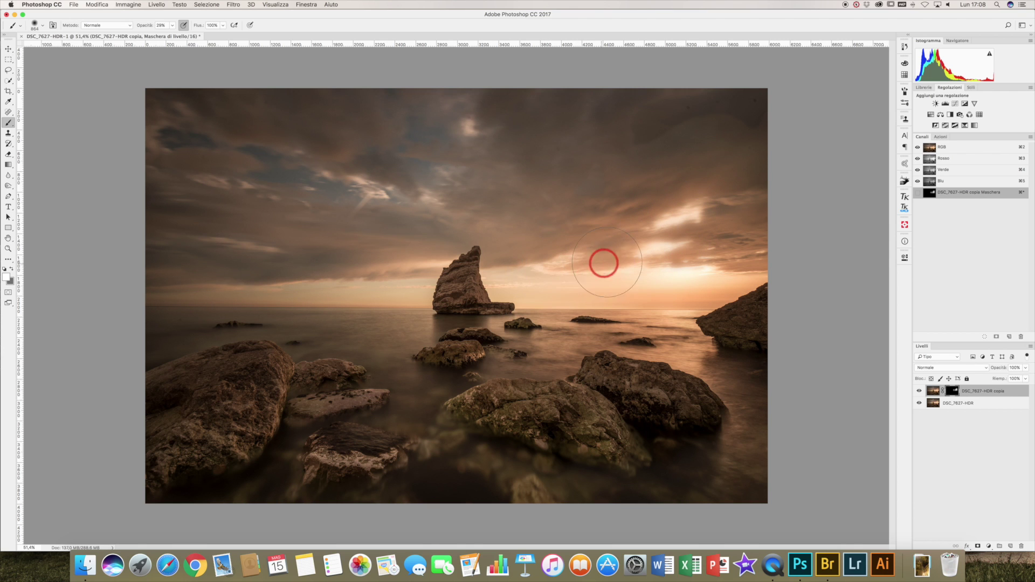
mouse_move(685, 255)
mouse_down()
mouse_move(707, 266)
mouse_move(692, 268)
mouse_move(663, 232)
mouse_move(685, 213)
mouse_move(699, 216)
mouse_move(677, 250)
mouse_move(600, 257)
mouse_move(652, 261)
mouse_up()
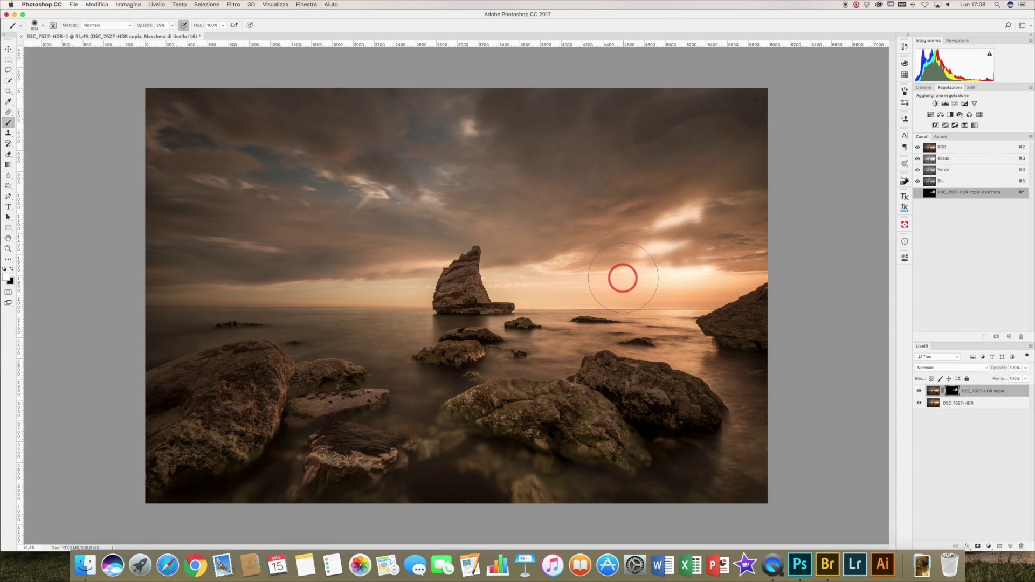
click(652, 254)
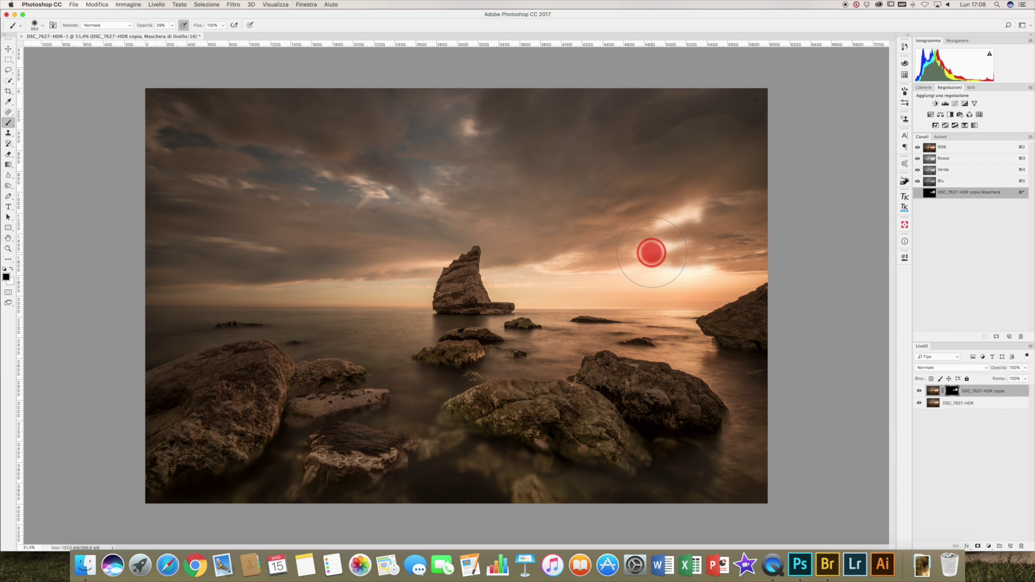
click(545, 260)
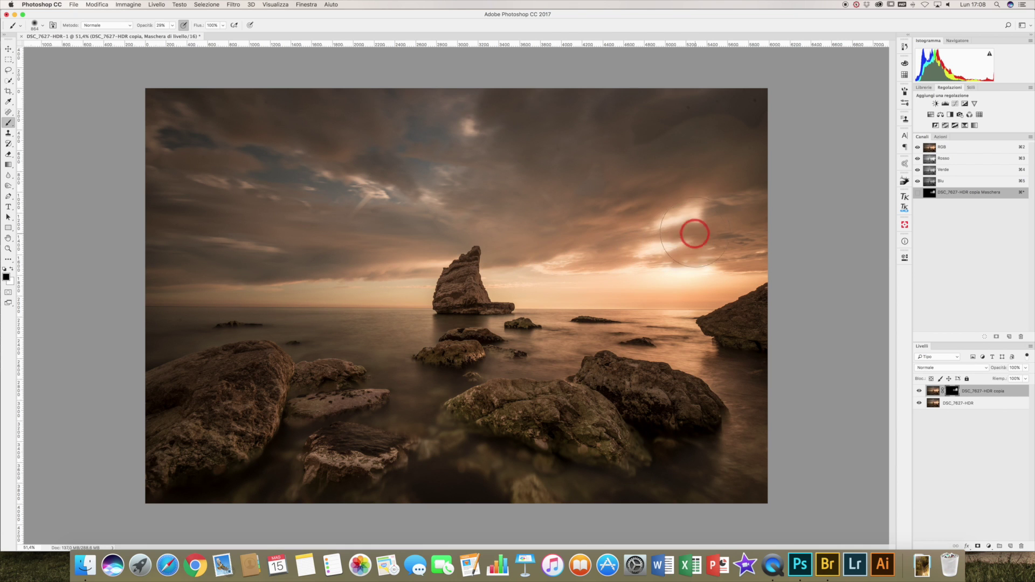
drag(708, 261, 740, 263)
key(x)
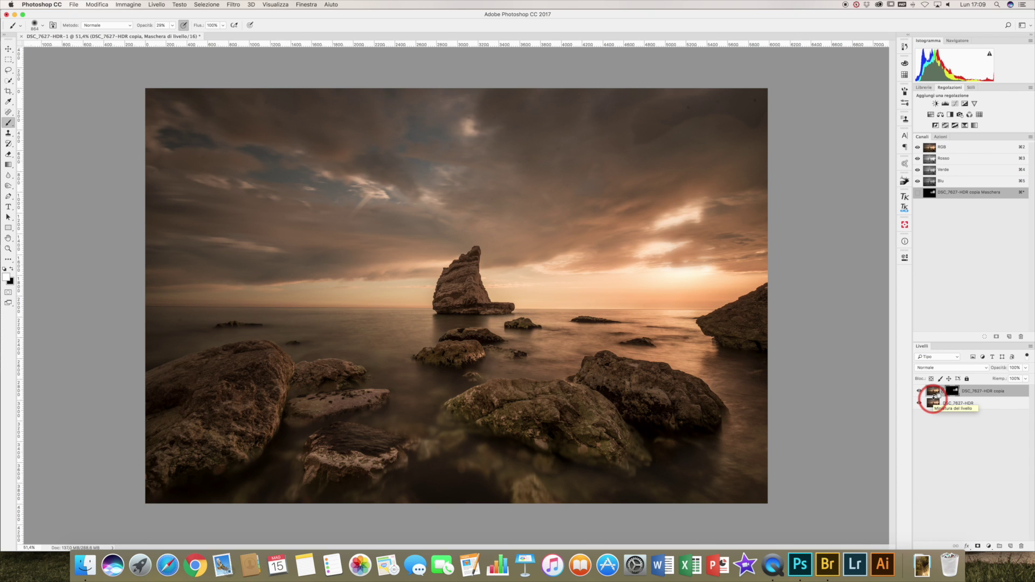
click(933, 391)
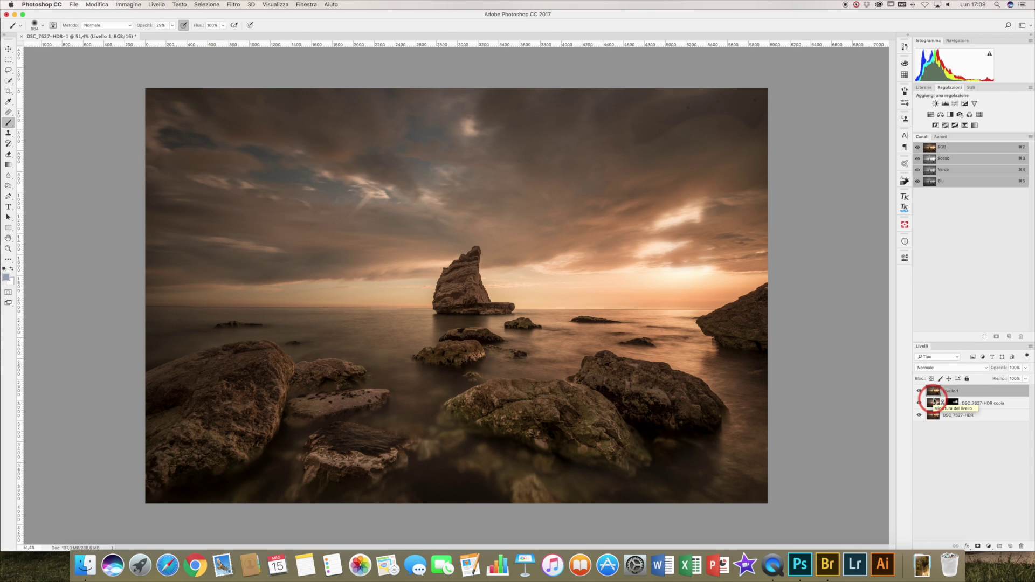
Stamp visible layers into Livello 1 with Cmd+Opt+Shift+E and launch Color Efex Pro 4.
key(super+alt+shift+e)
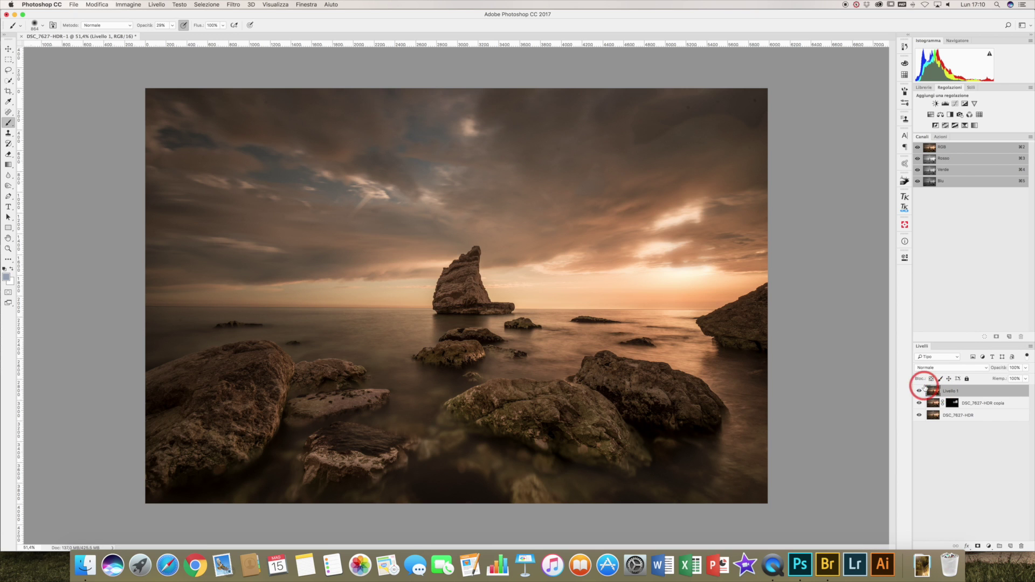
click(237, 6)
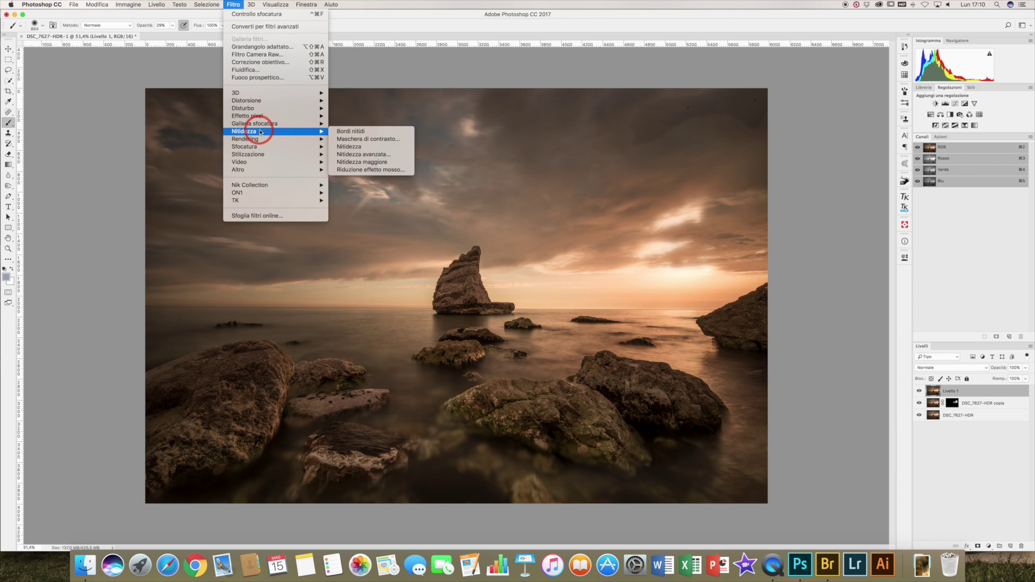
mouse_move(250, 184)
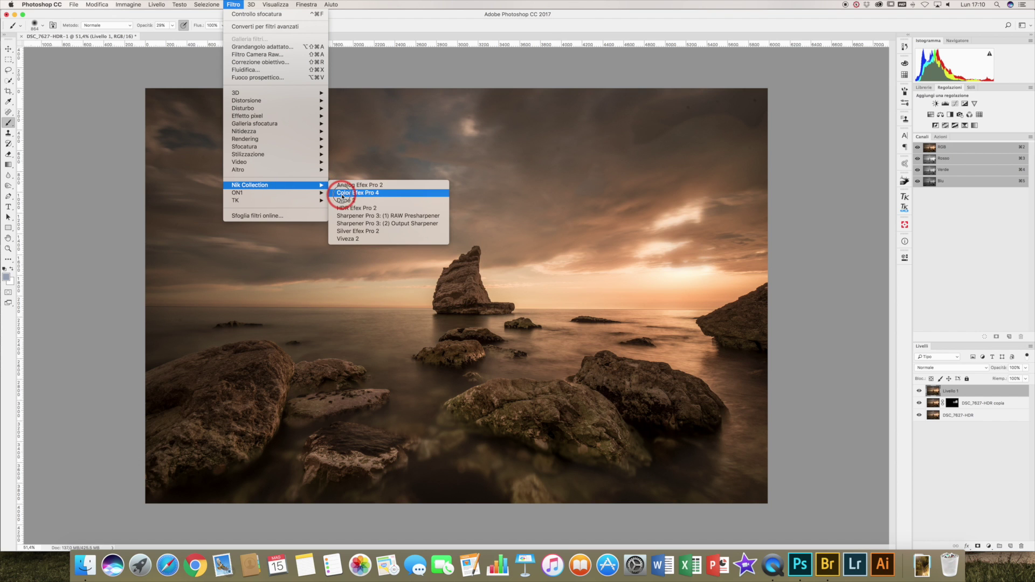
click(342, 194)
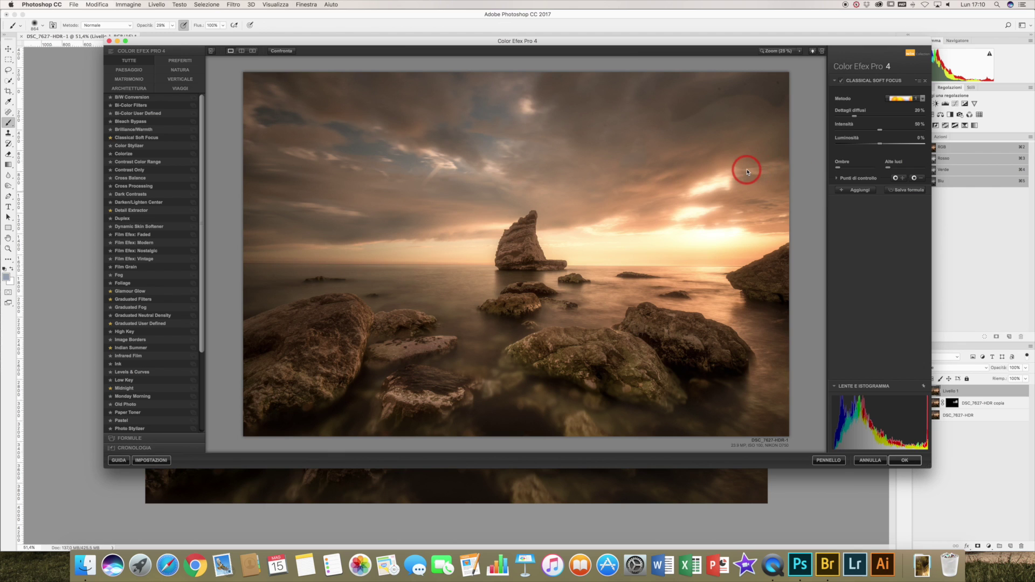
Leave the Classical Soft Focus method unchanged and add a new filter slot with Aggiungi.
click(922, 98)
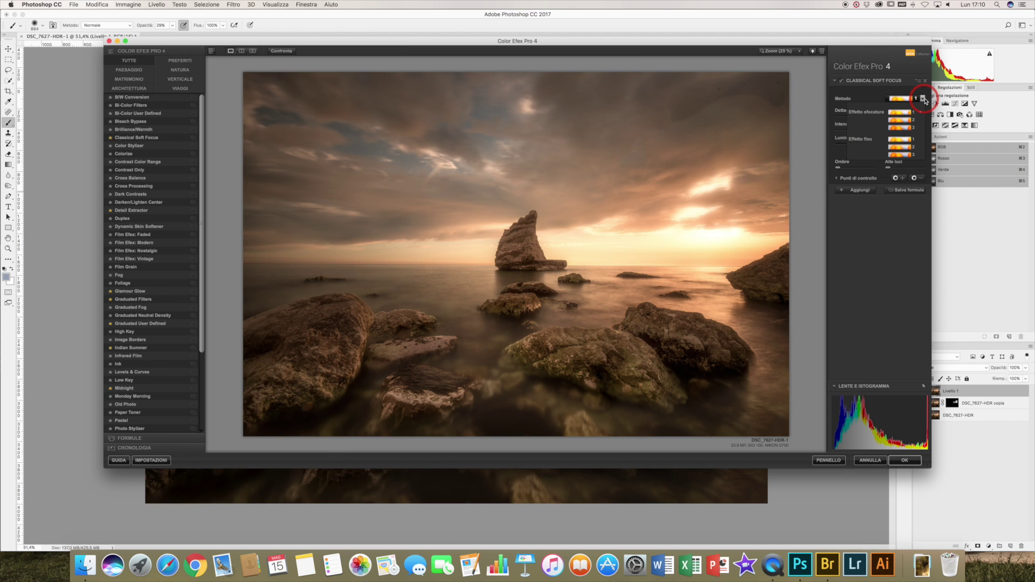
click(924, 99)
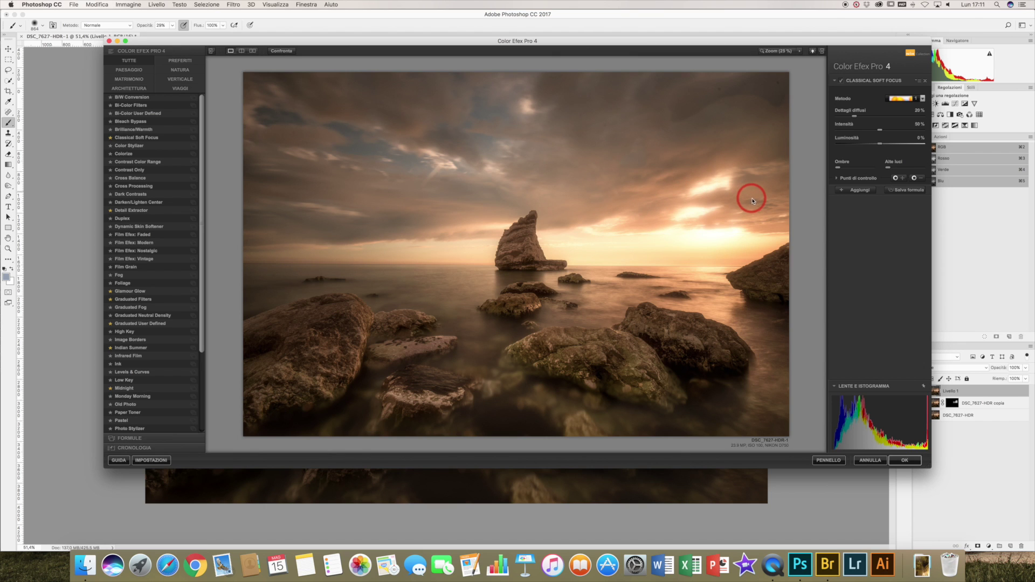
click(858, 191)
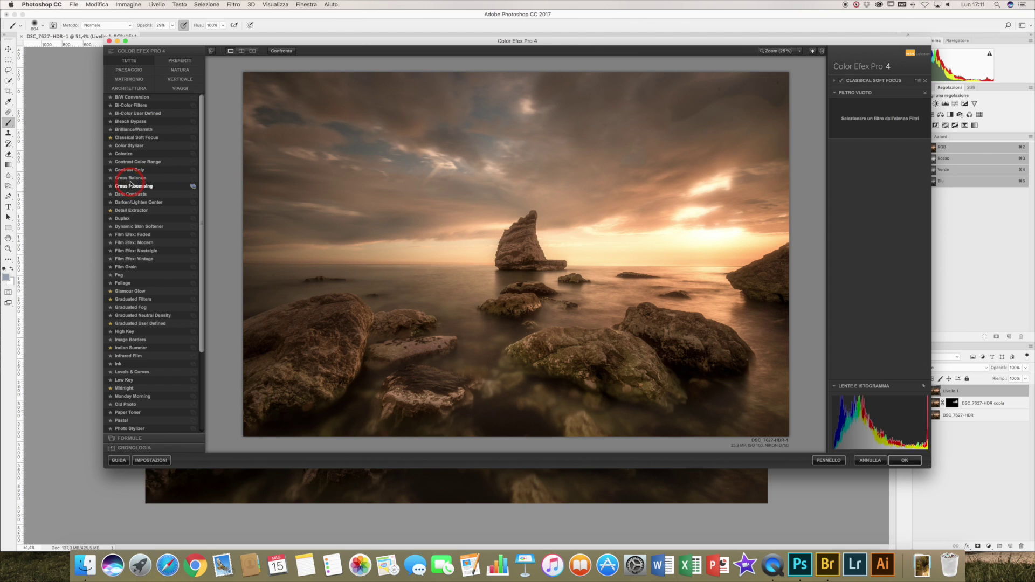
Add Glamour Glow with the 04 Bagliore freddo preset and apply Color Efex Pro 4 as a new layer.
scroll(146, 226, down, 2)
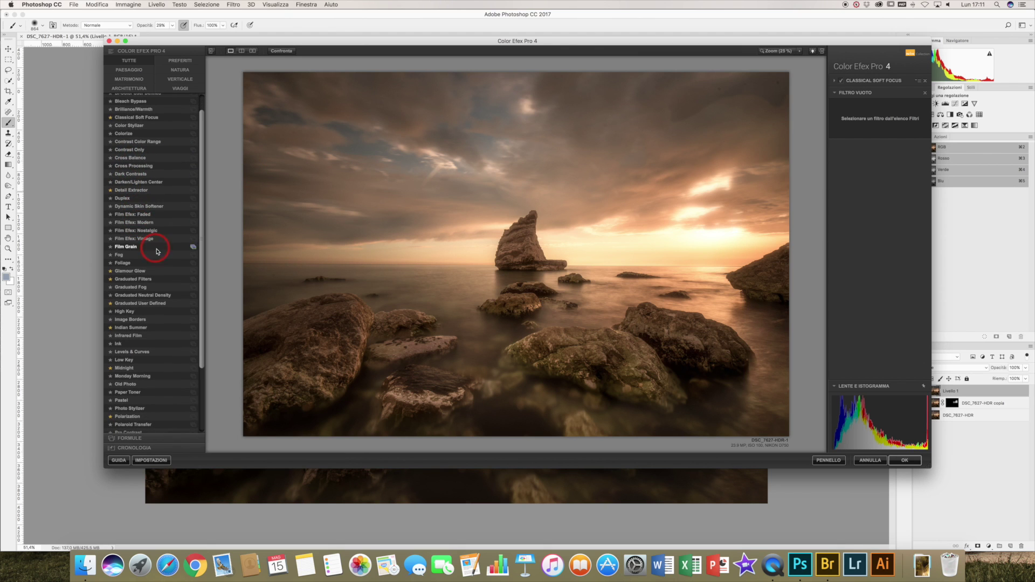
click(193, 272)
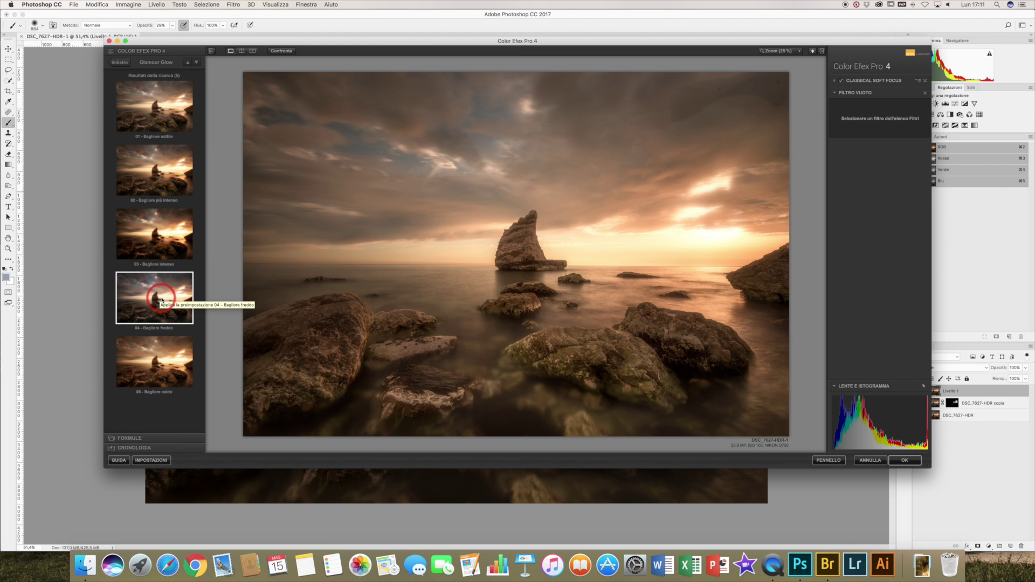
click(161, 300)
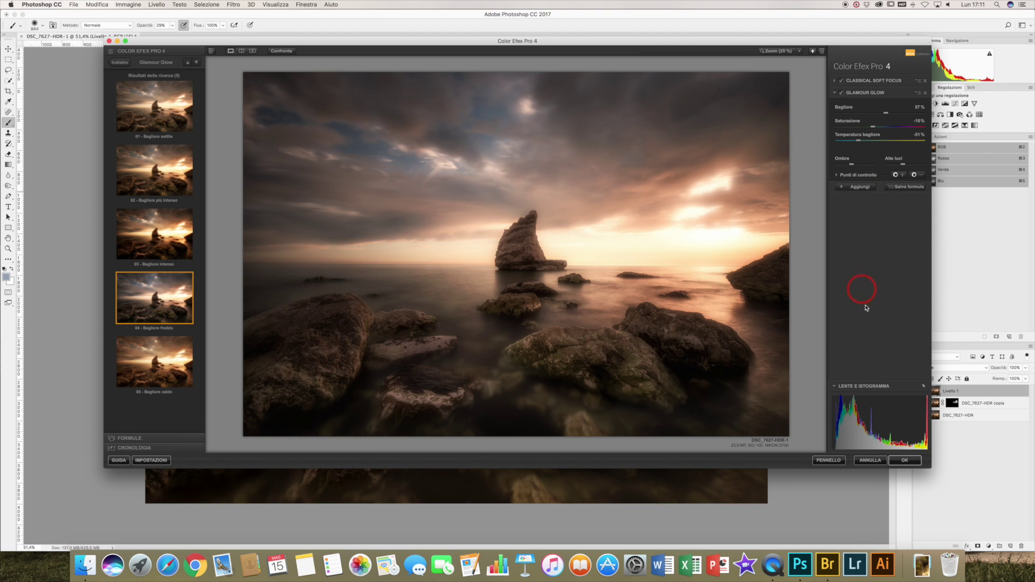
click(903, 459)
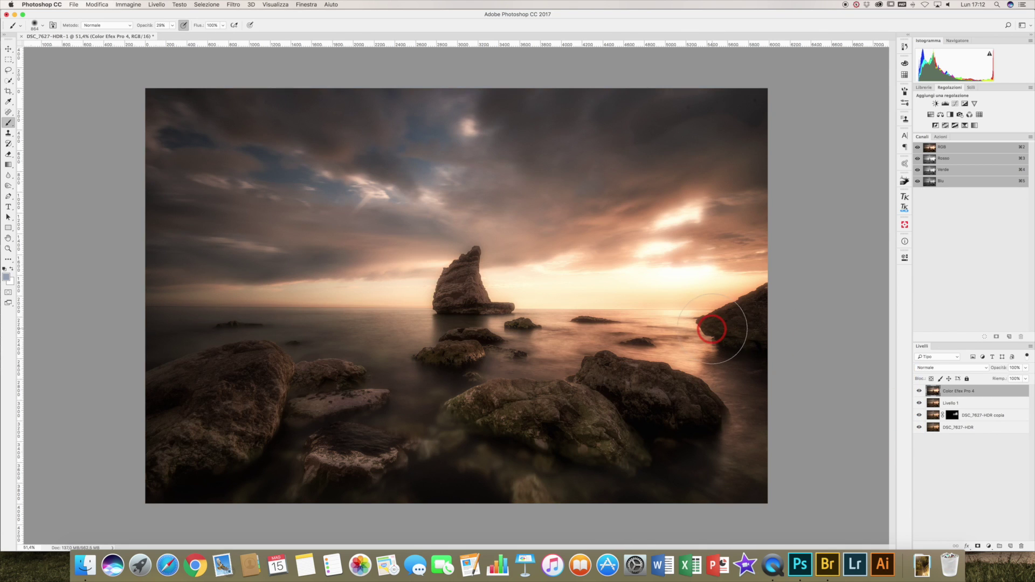
Lower the Color Efex Pro 4 layer to 60% opacity and toggle its visibility to compare.
click(596, 300)
click(555, 300)
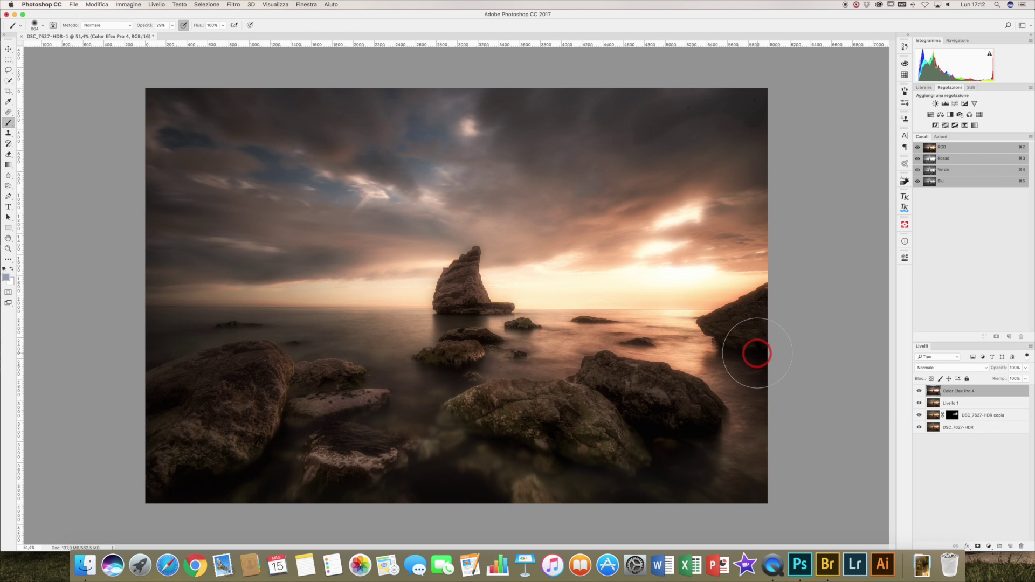
click(1025, 369)
drag(1025, 376, 1012, 379)
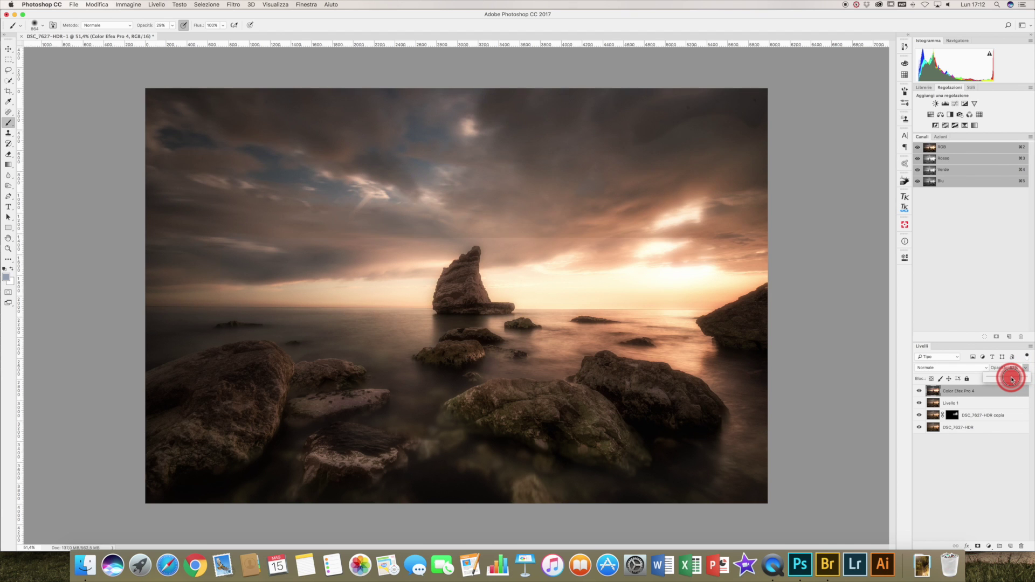
drag(1010, 380, 1013, 380)
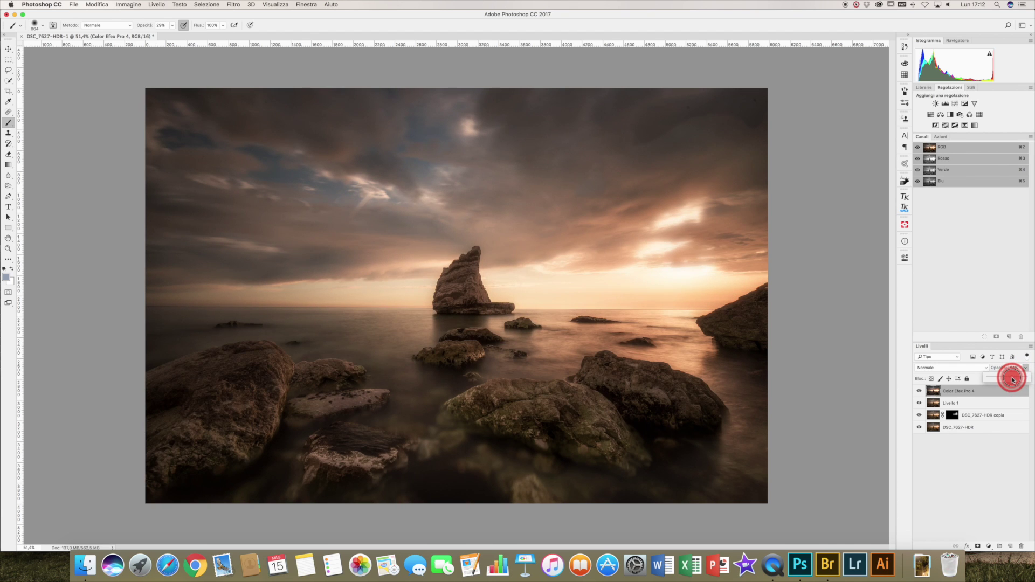
drag(1012, 380, 1011, 379)
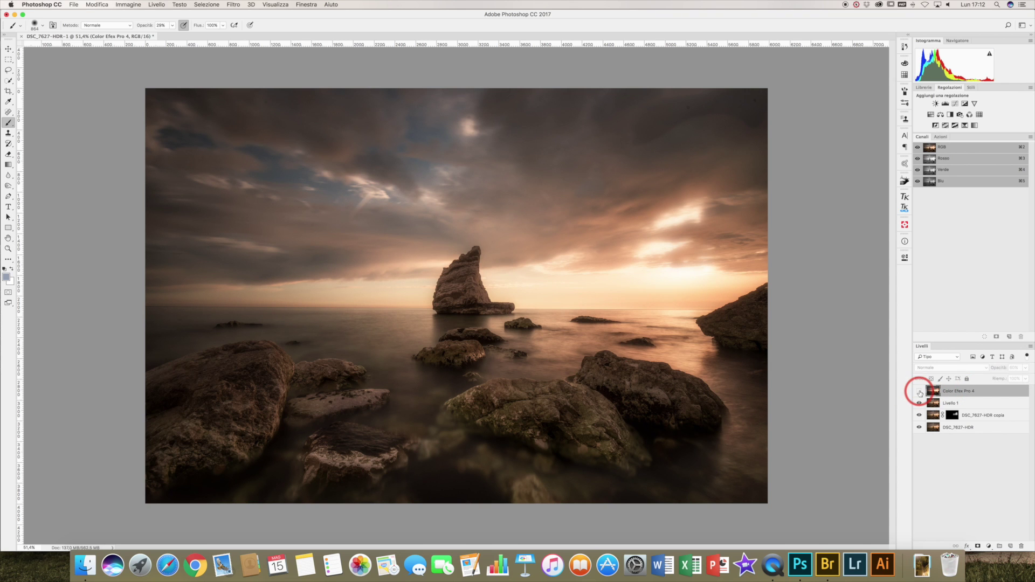
click(919, 393)
click(919, 393)
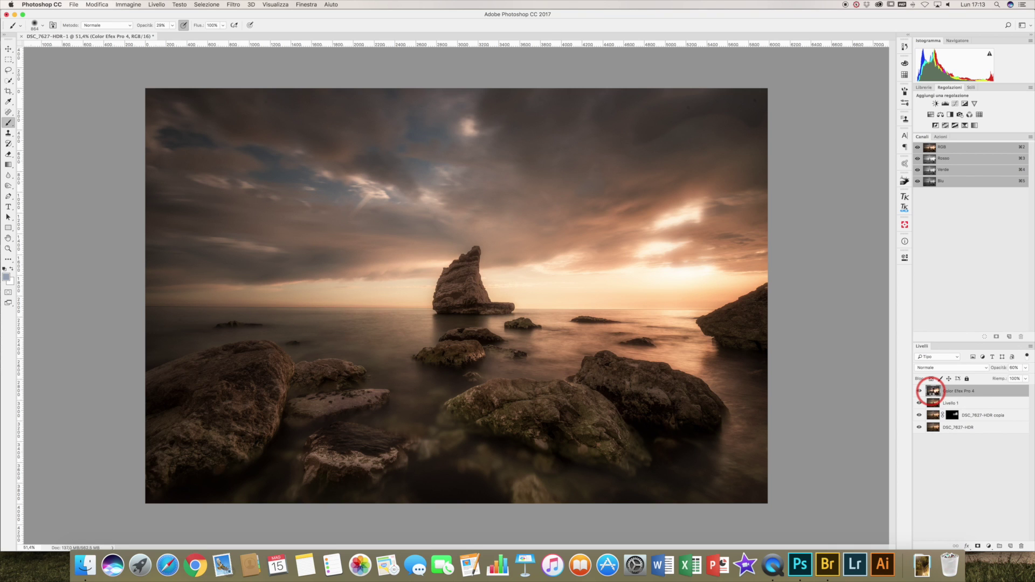
Stamp the visible layers into a new layer and apply a 2-pixel High Pass filter.
key(super+alt+shift+e)
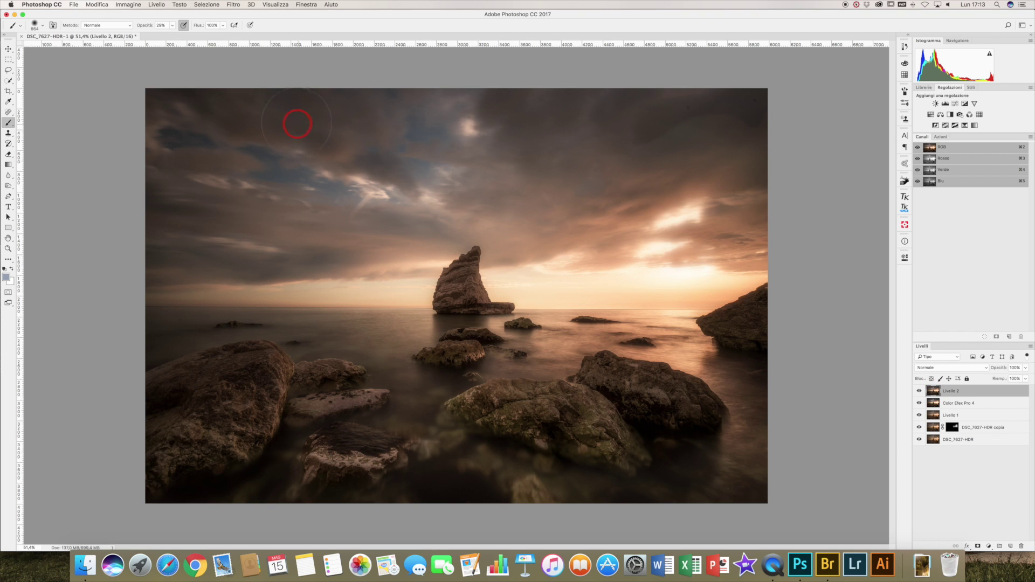
click(228, 5)
mouse_move(259, 169)
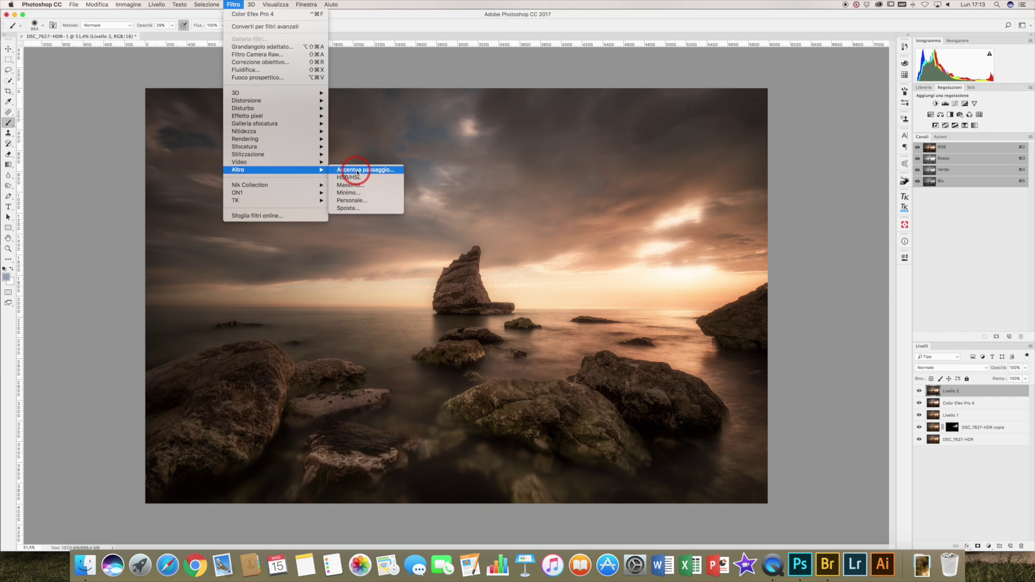
click(357, 171)
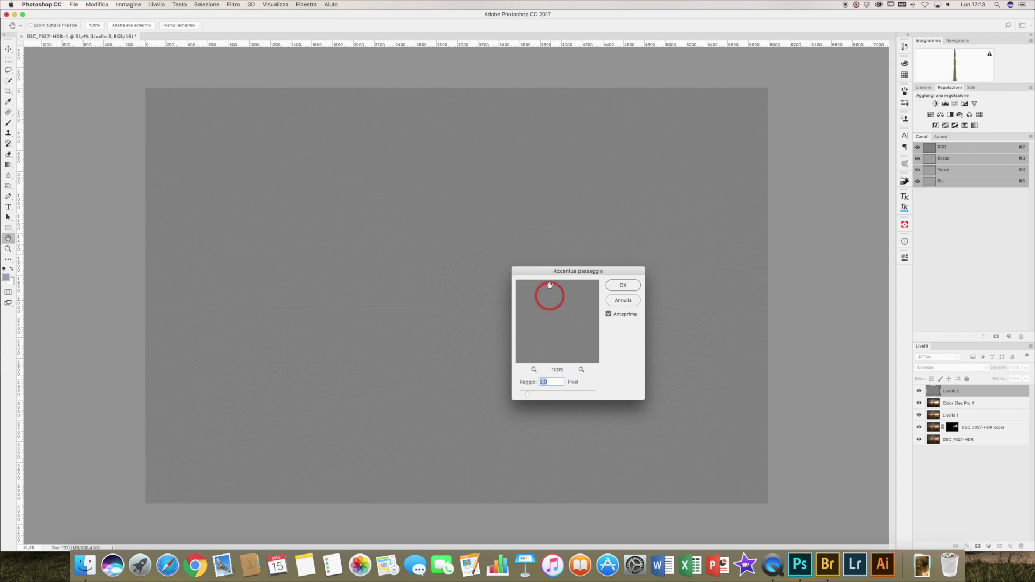
drag(543, 270, 611, 261)
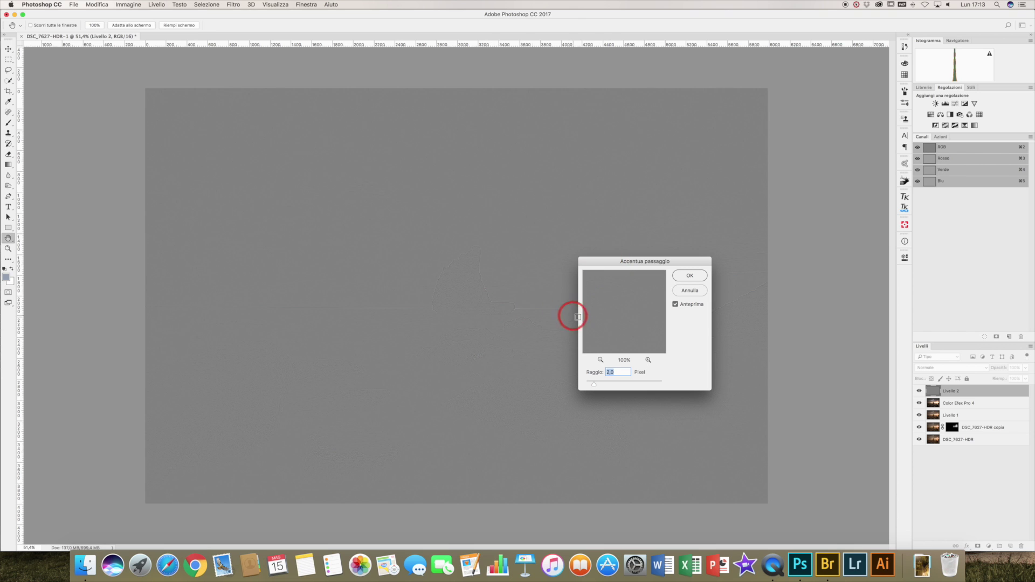
click(684, 280)
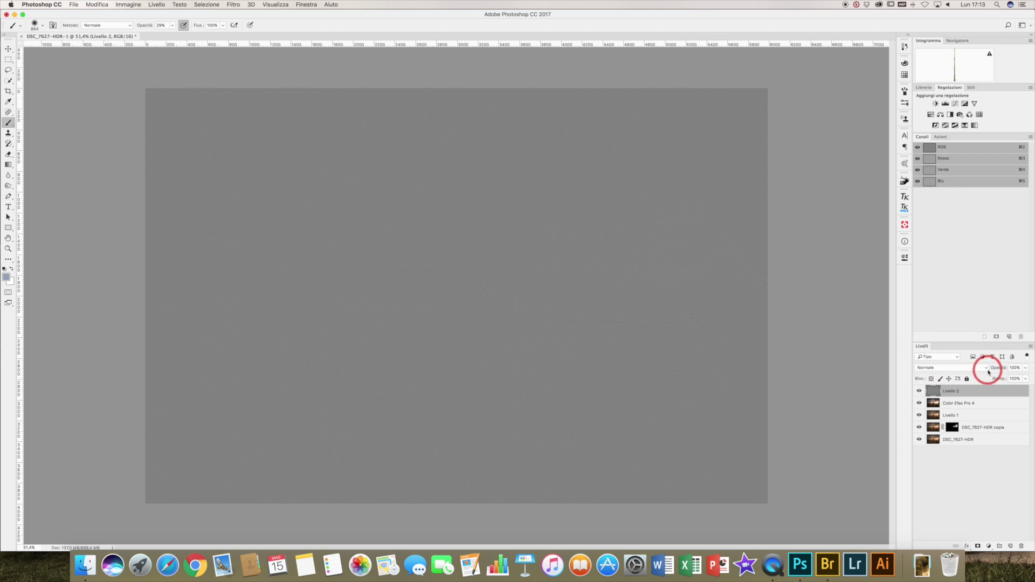
Set the high-pass layer to Luce soffusa (Soft Light) blending and toggle it to compare.
click(986, 368)
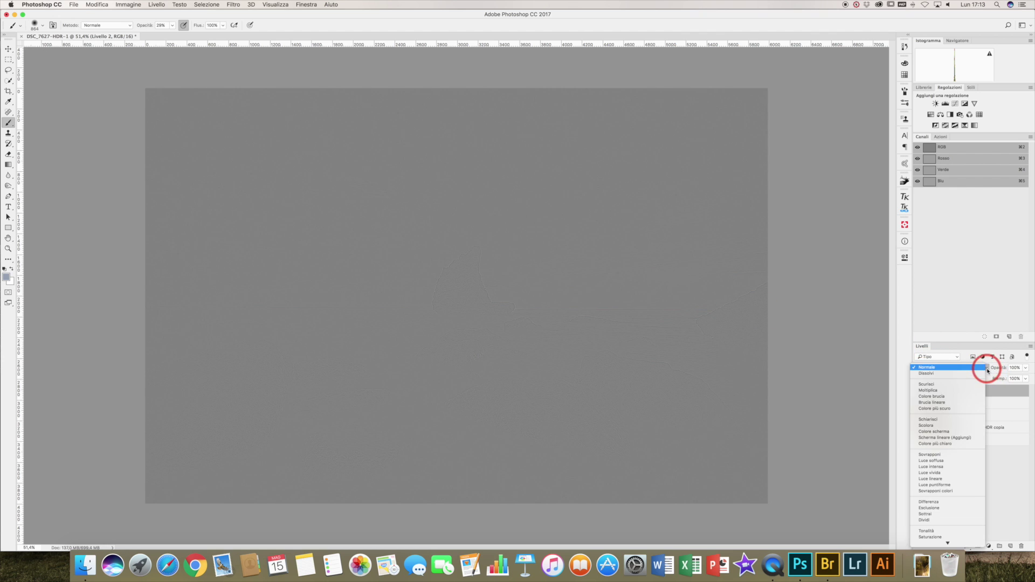
click(957, 461)
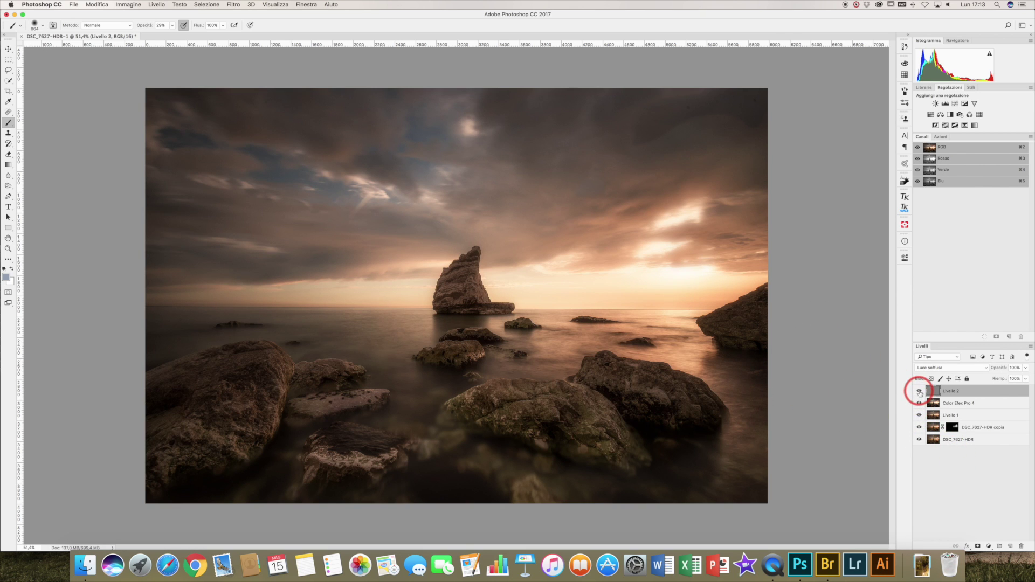
click(920, 392)
Stamp visible into Livello 3, give it a heavy Gaussian blur, and add a layer mask.
key(super+alt+shift+e)
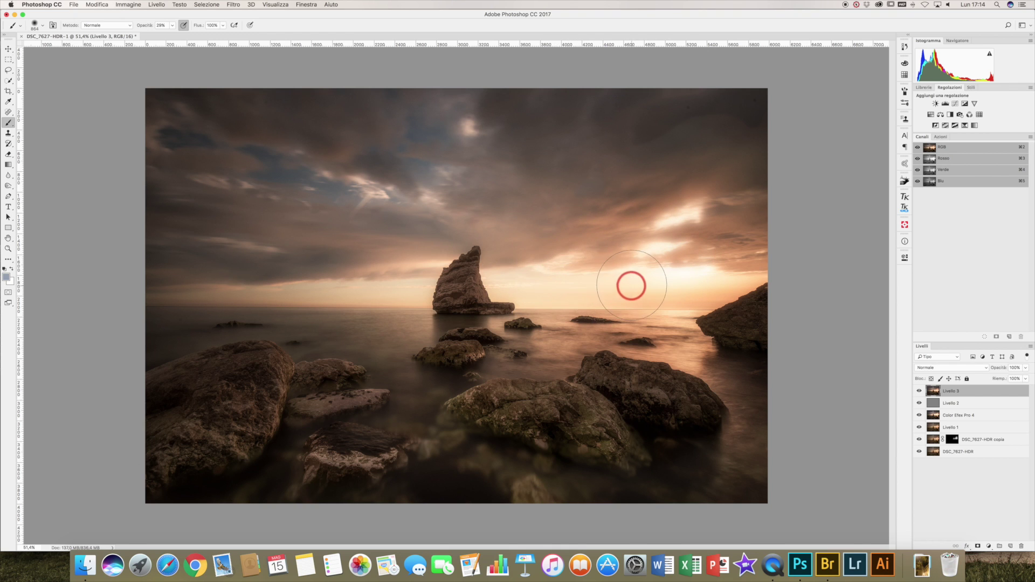
click(230, 7)
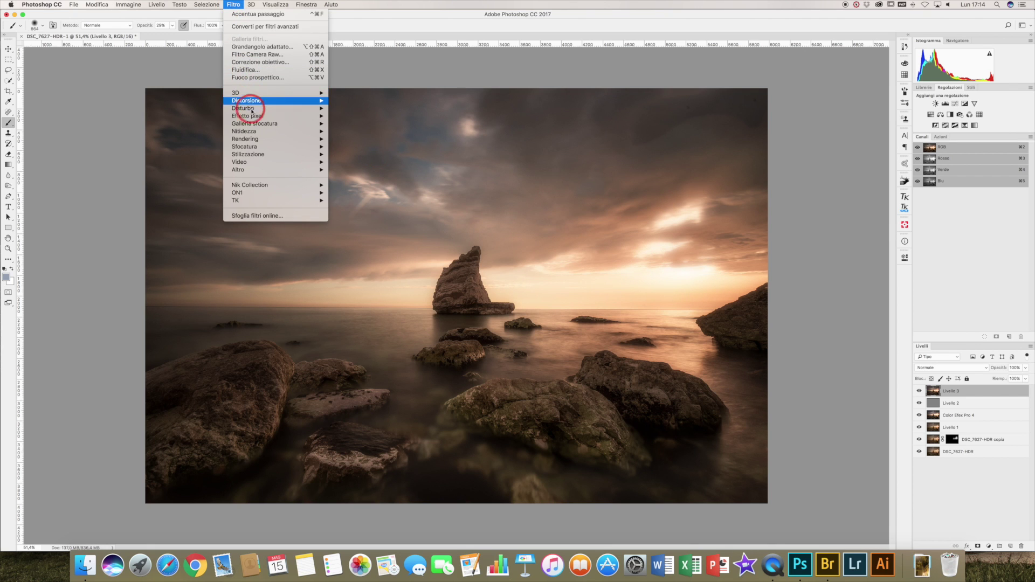
mouse_move(245, 147)
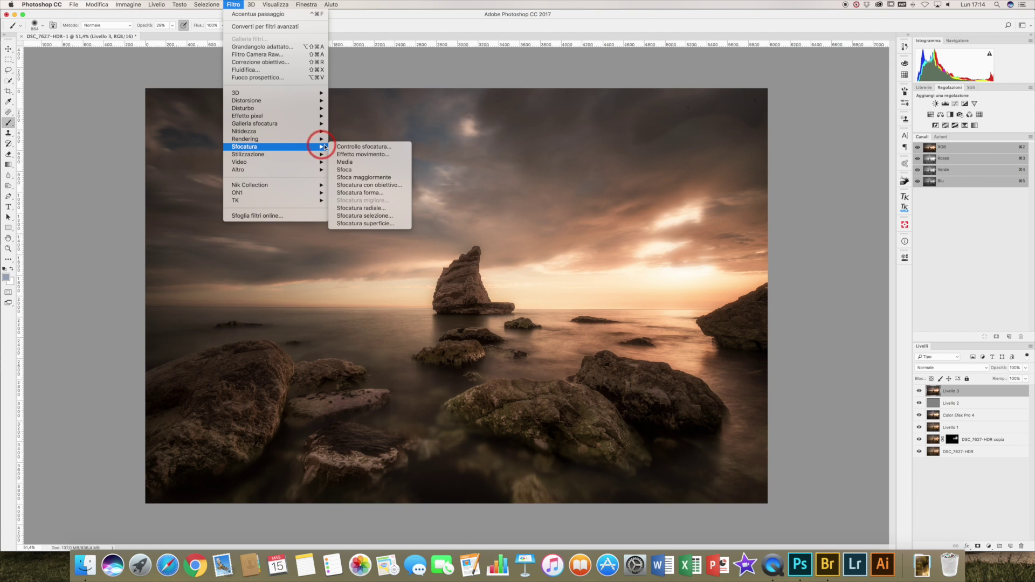
click(343, 147)
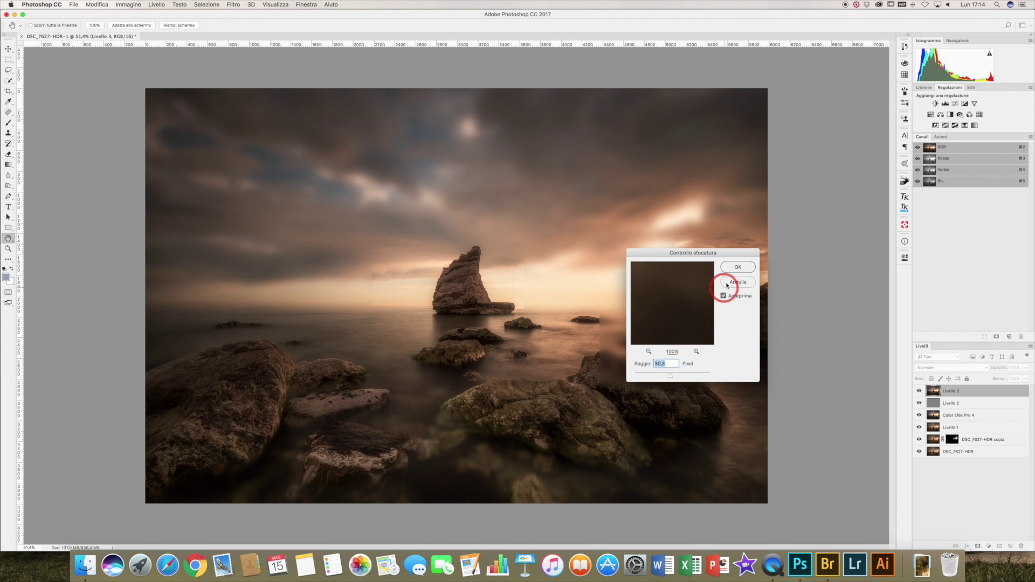
click(733, 267)
key(b)
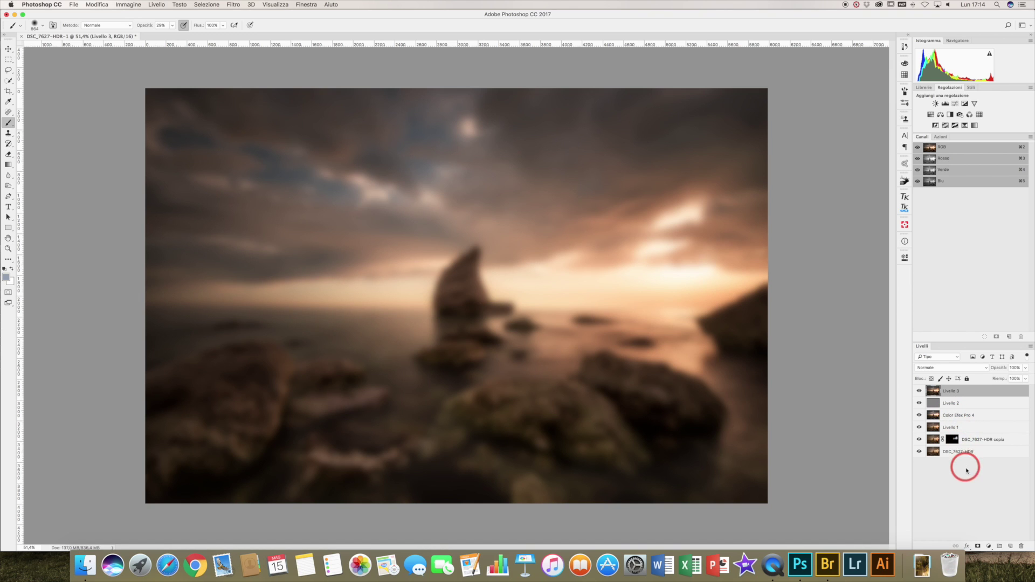
click(978, 546)
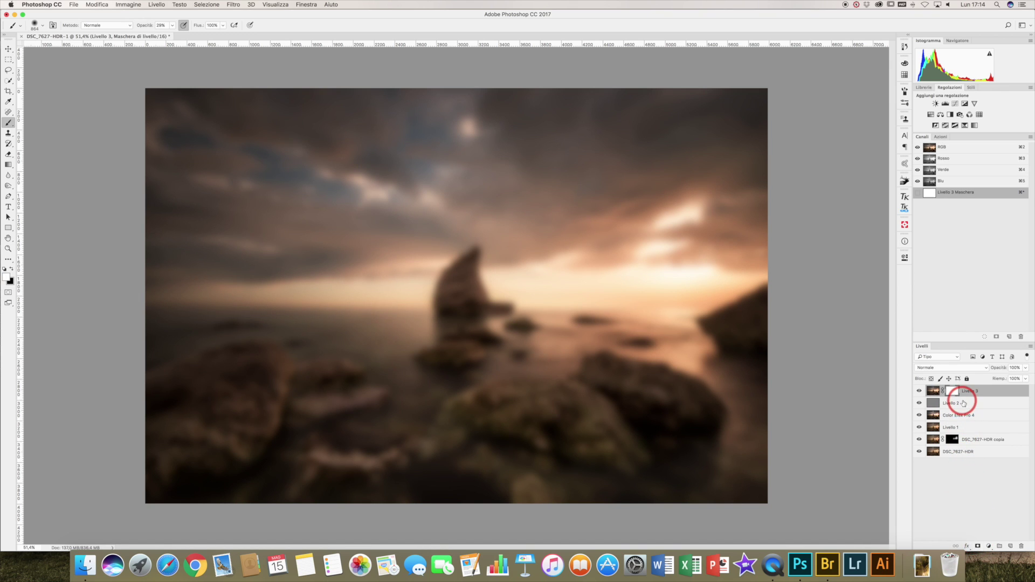
Invert the mask and paint white with a smaller brush over the bright sky and clouds.
key(super+i)
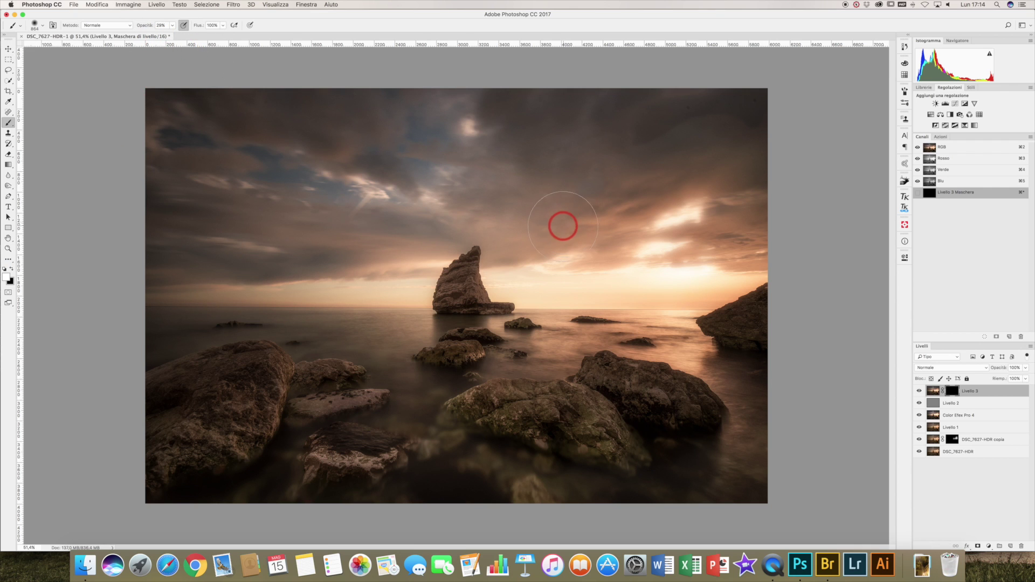
drag(613, 245, 583, 244)
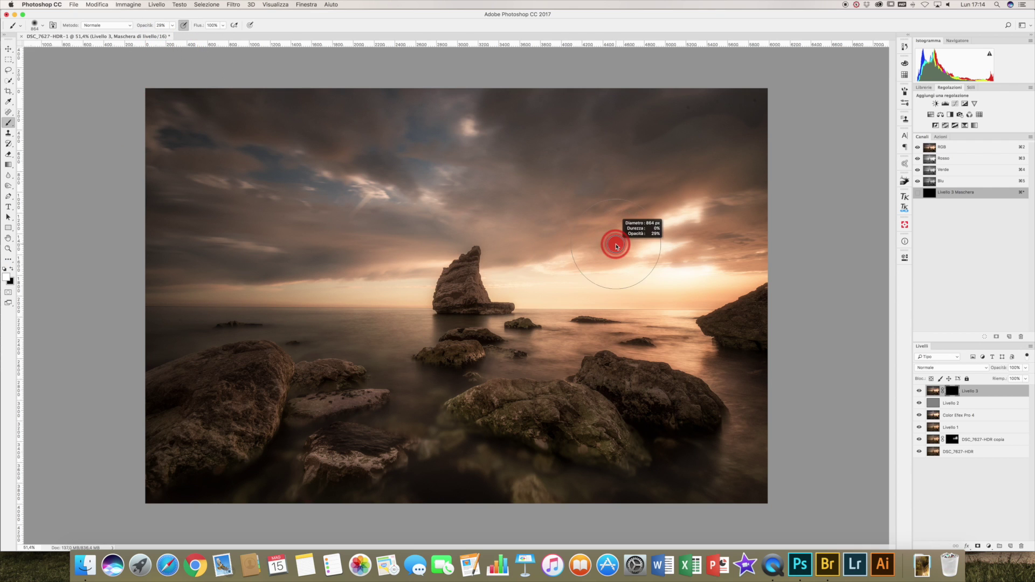
drag(519, 267, 568, 261)
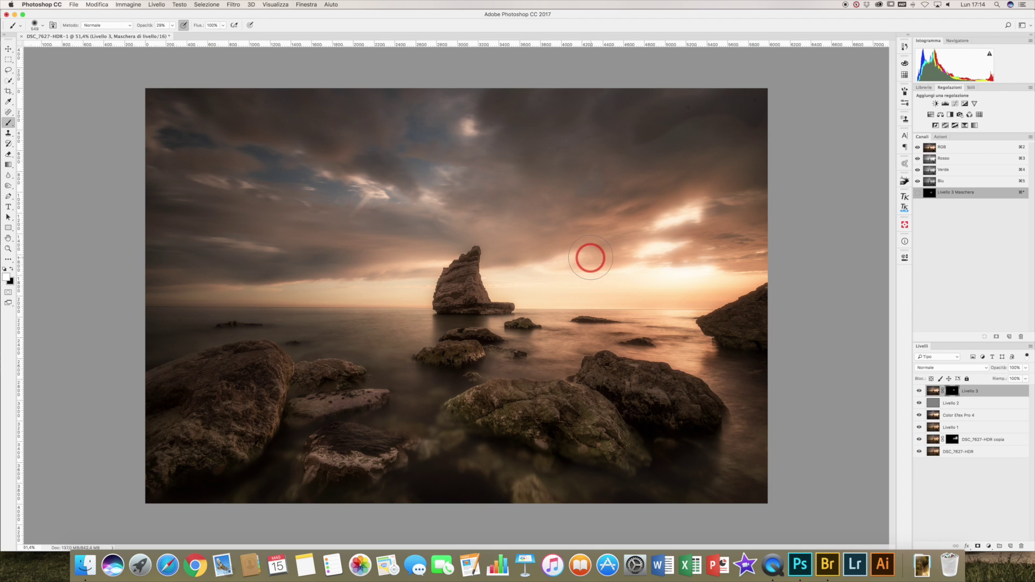
drag(656, 249, 708, 264)
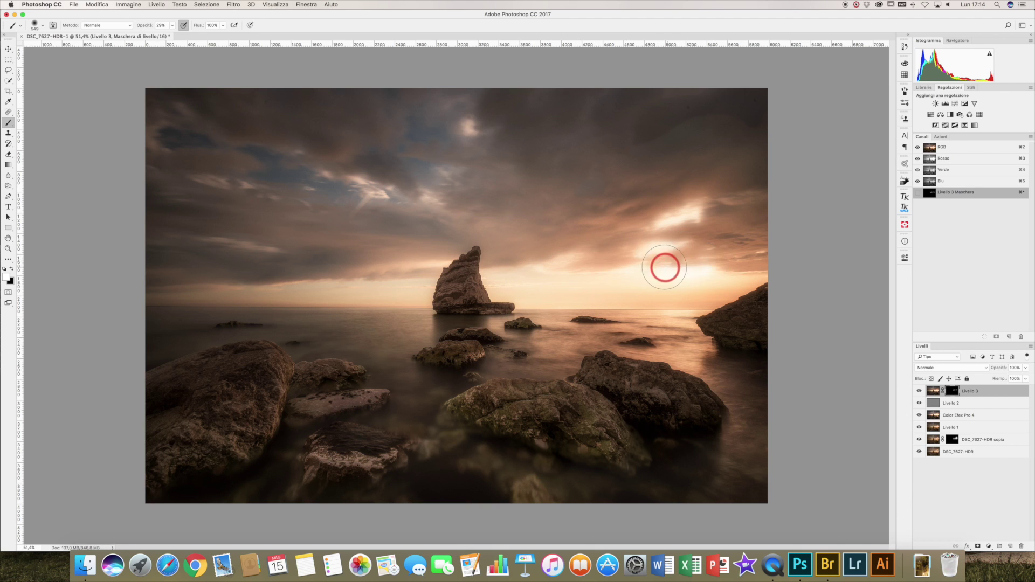
mouse_move(686, 206)
mouse_down()
mouse_move(668, 224)
mouse_move(695, 217)
mouse_up()
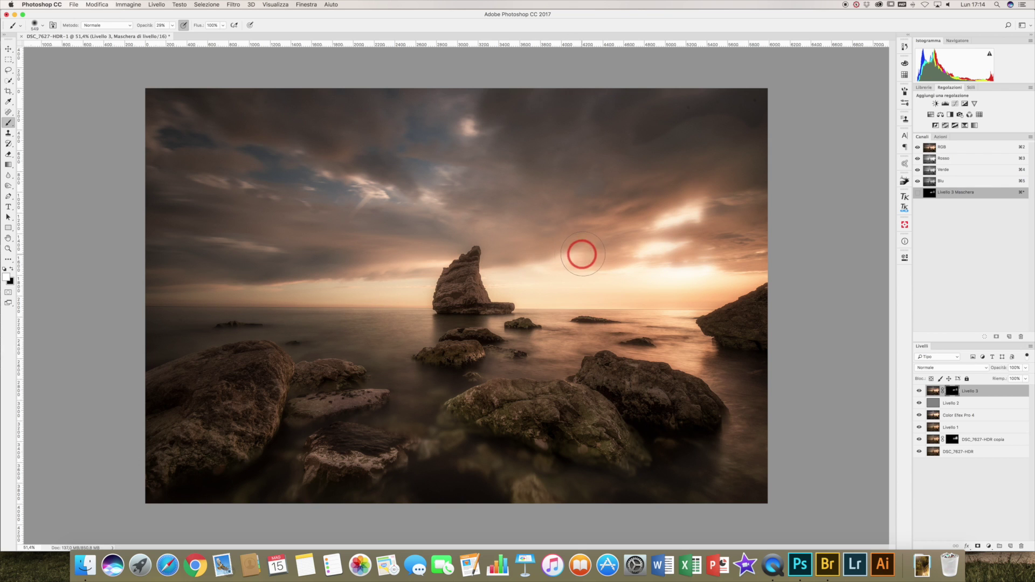
mouse_move(647, 246)
mouse_down()
mouse_move(668, 244)
mouse_move(700, 208)
mouse_up()
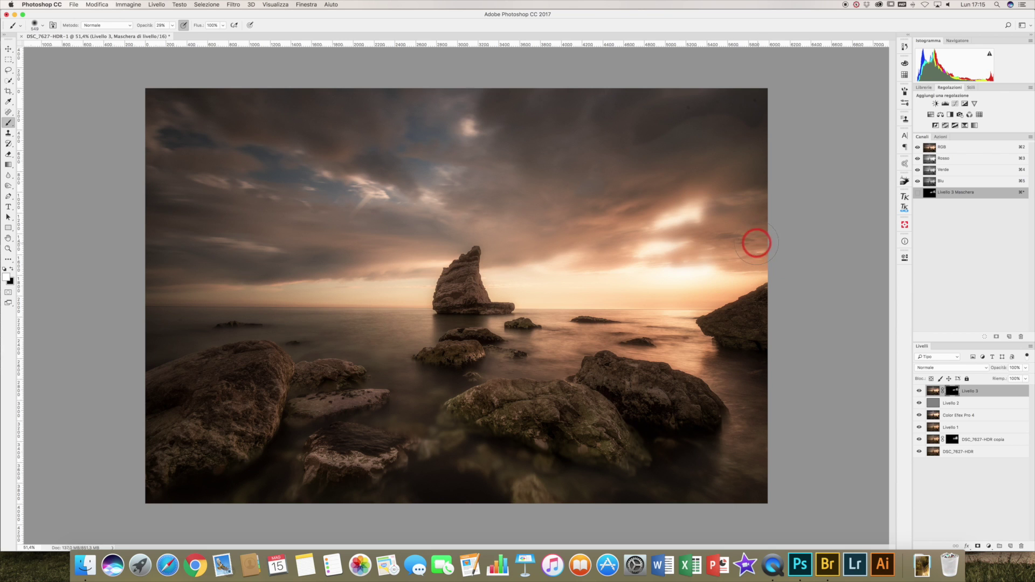
drag(534, 261, 576, 258)
Set the glow layer's opacity to 60% and toggle its visibility to compare.
drag(1026, 367, 1018, 380)
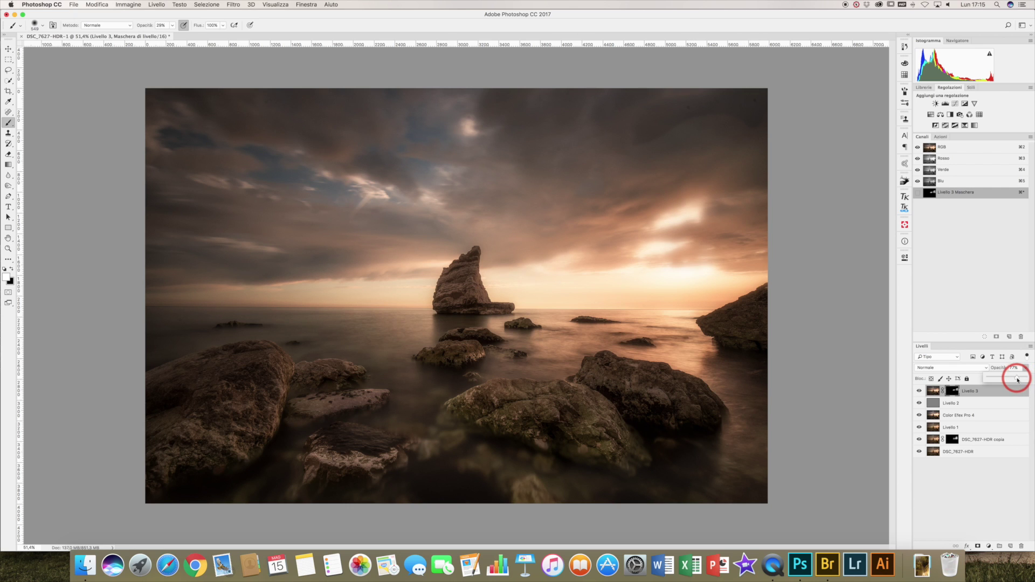
drag(1018, 379, 1016, 381)
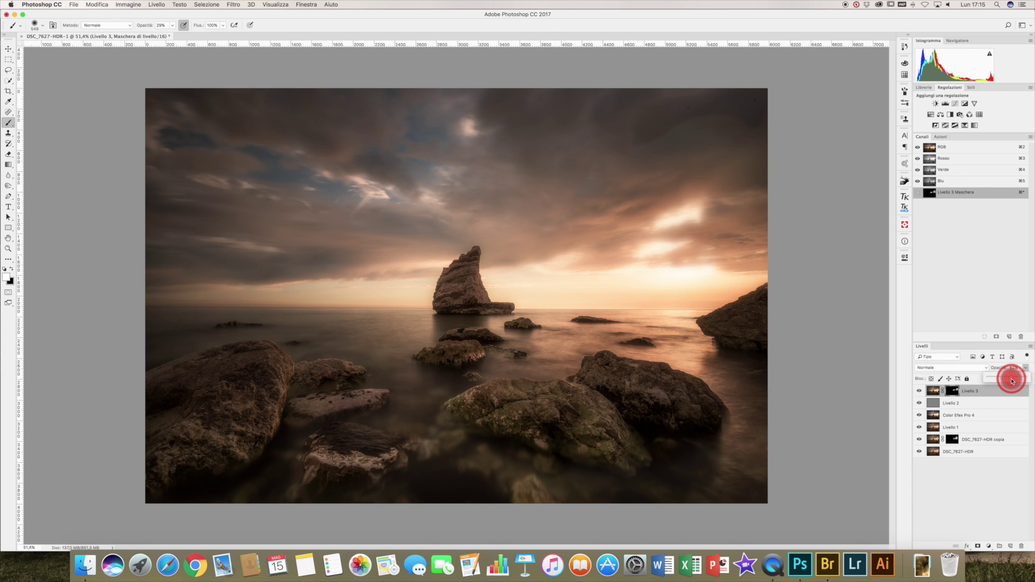
drag(1011, 381, 1013, 377)
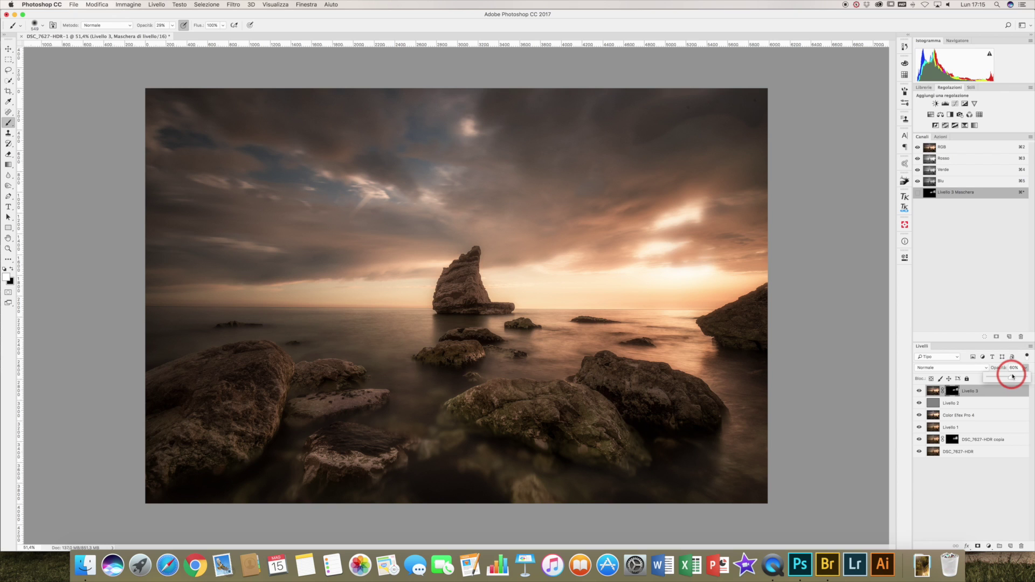
click(920, 391)
click(920, 391)
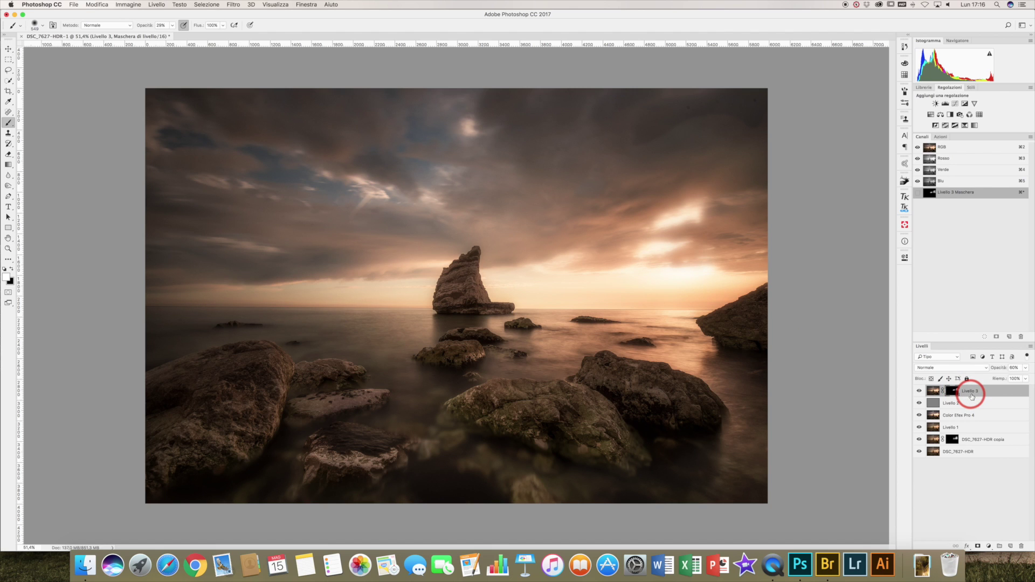
Stamp all visible layers into a new top Livello 4 and open the Camera Raw filter.
key(ctrl+alt+shift+e)
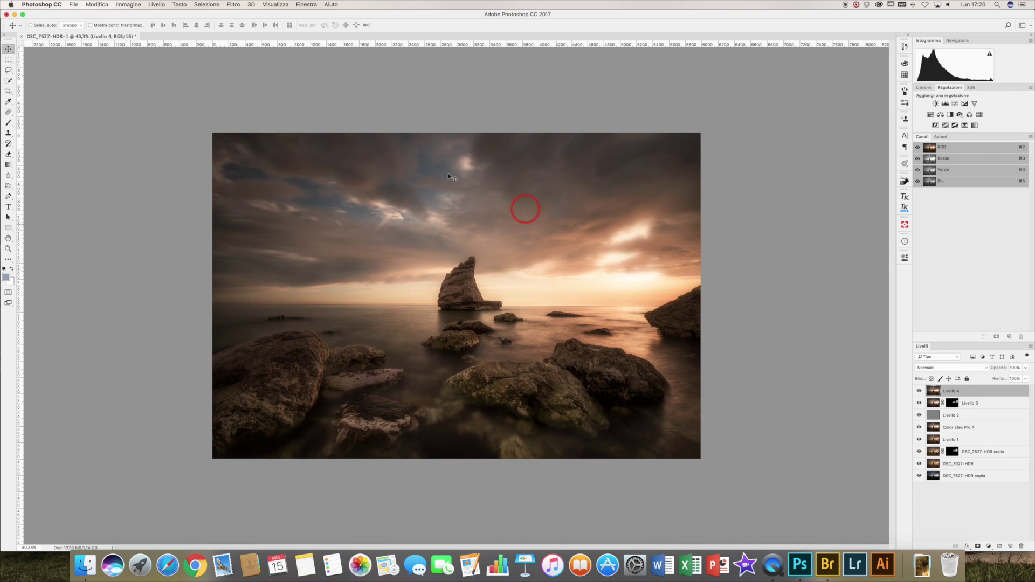
click(231, 4)
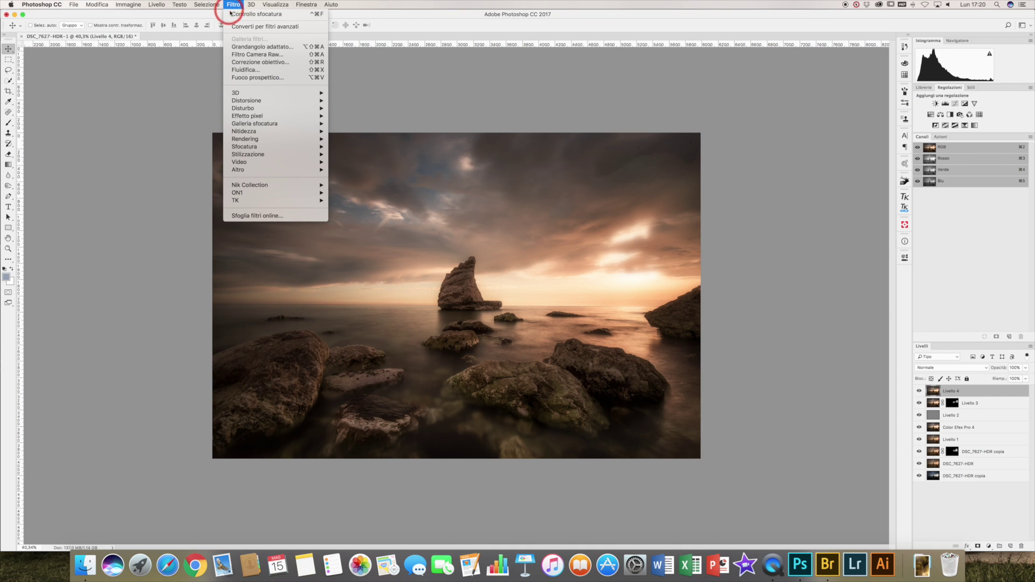
click(246, 54)
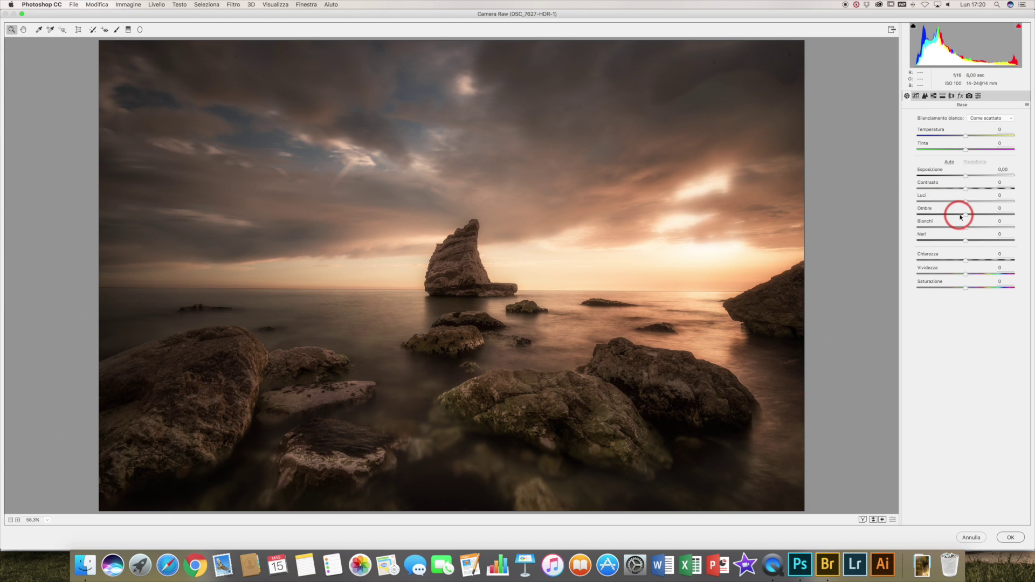
Set Shadows to +20, Blacks to +16 and Clarity to +10, then apply Camera Raw.
drag(965, 215, 969, 215)
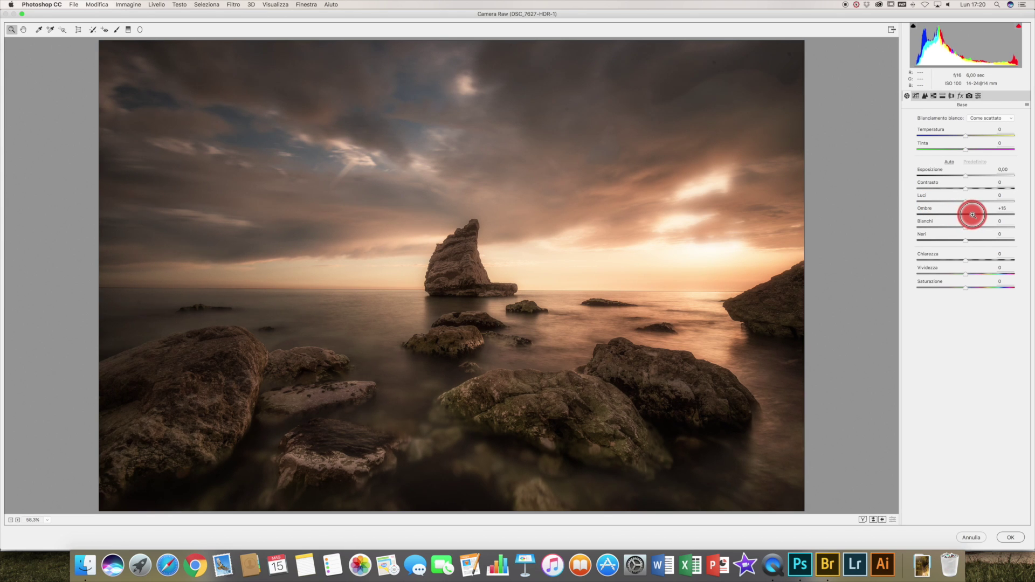
drag(969, 215, 975, 241)
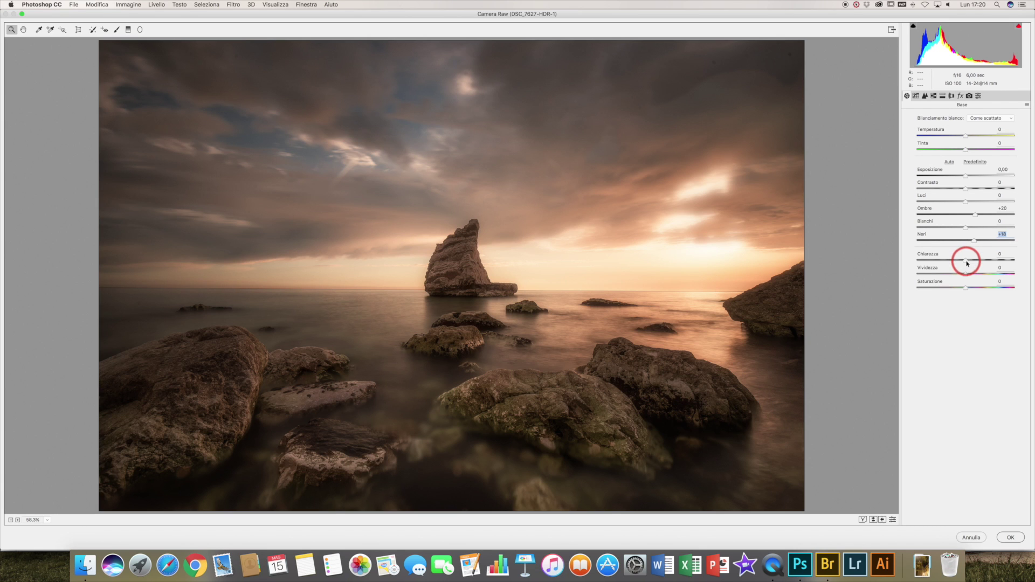
drag(967, 263, 973, 262)
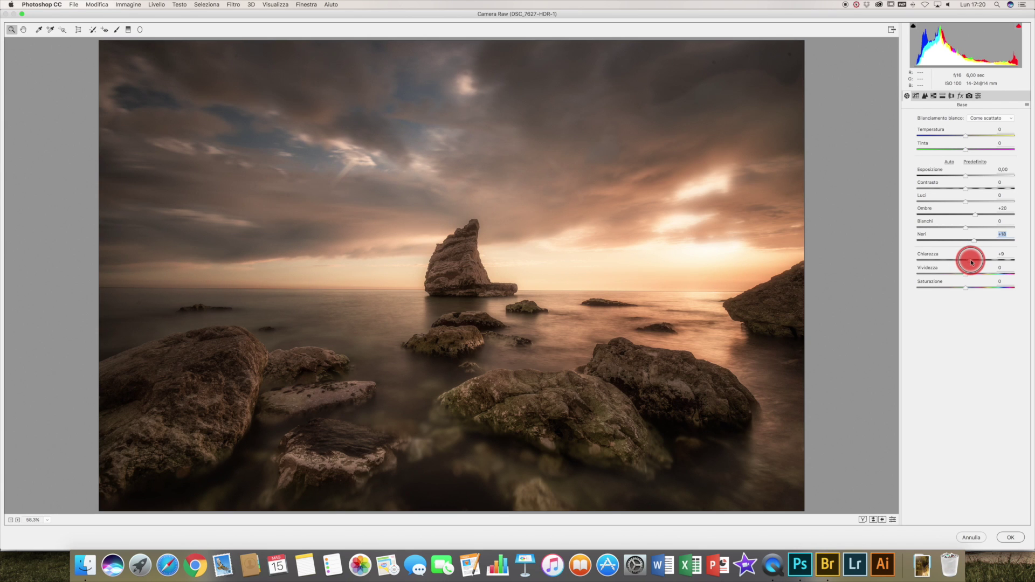
drag(973, 262, 968, 263)
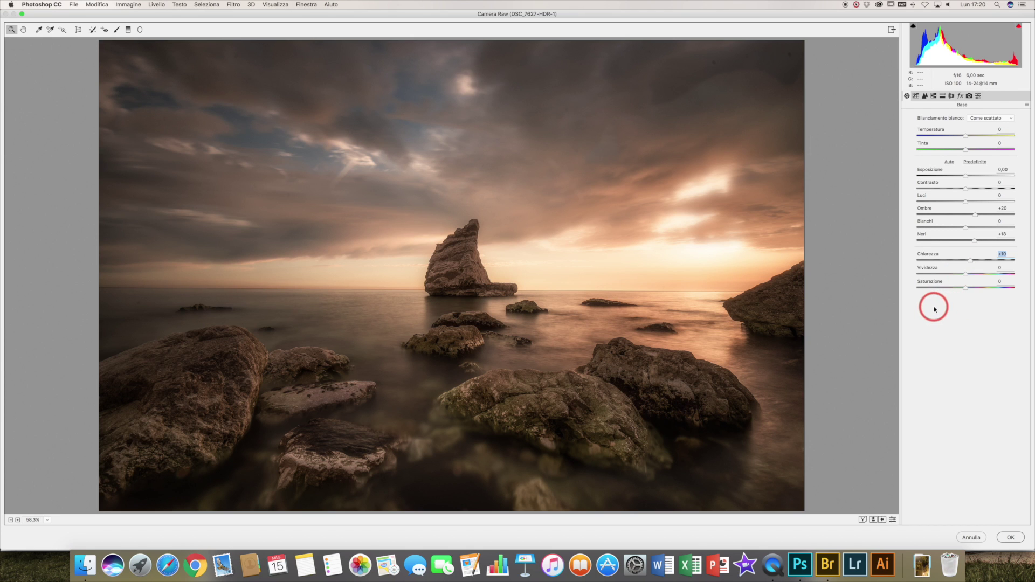
click(1008, 538)
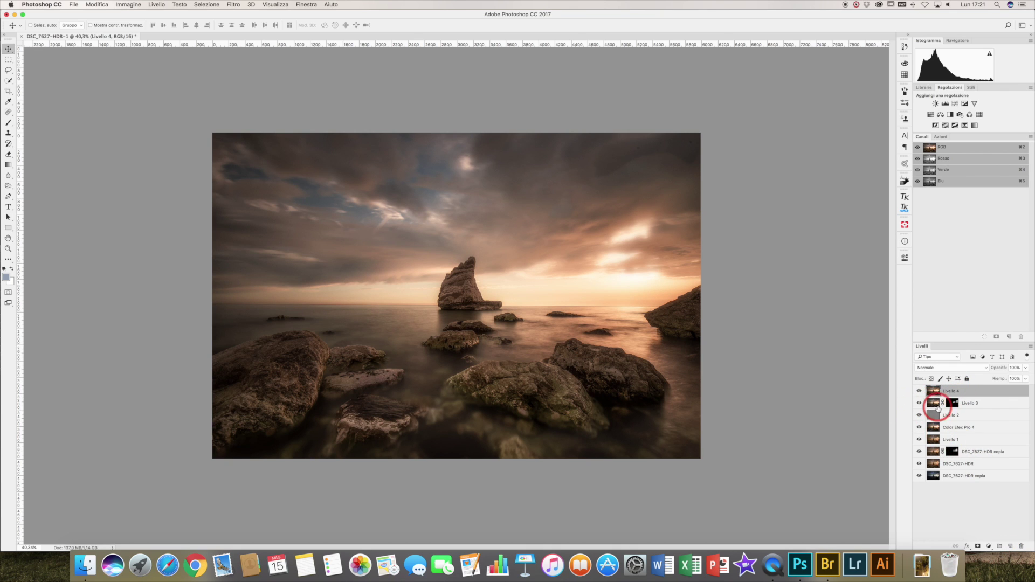
Group Livello 3 through DSC_7627-HDR into Gruppo 1 and hide the group.
click(931, 404)
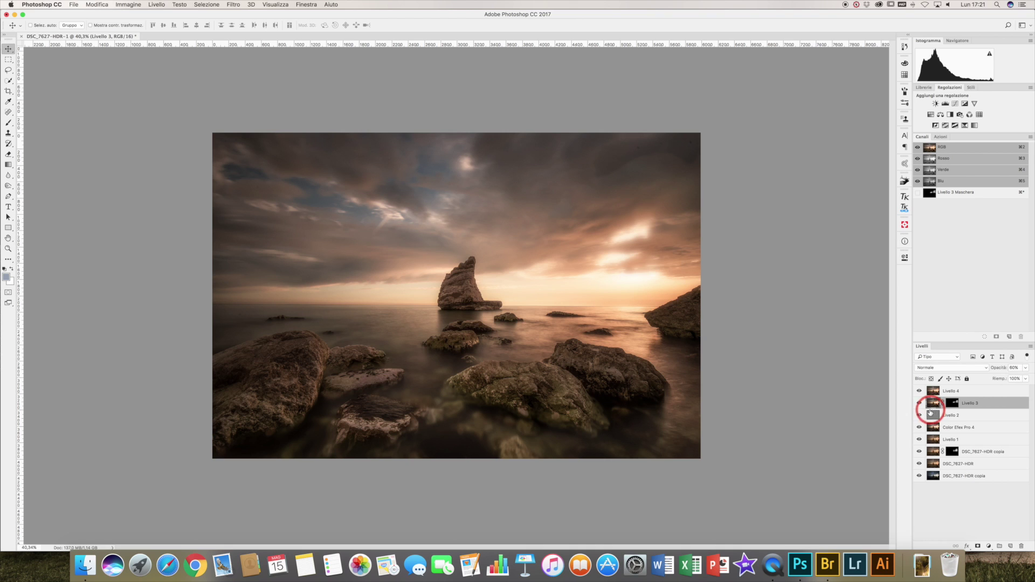
shift+click(935, 464)
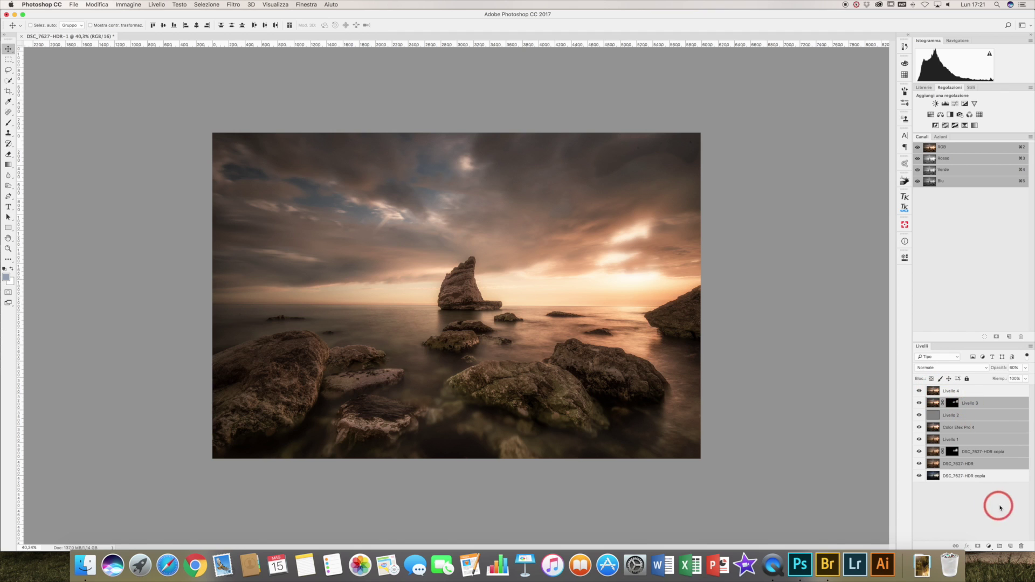
click(1000, 545)
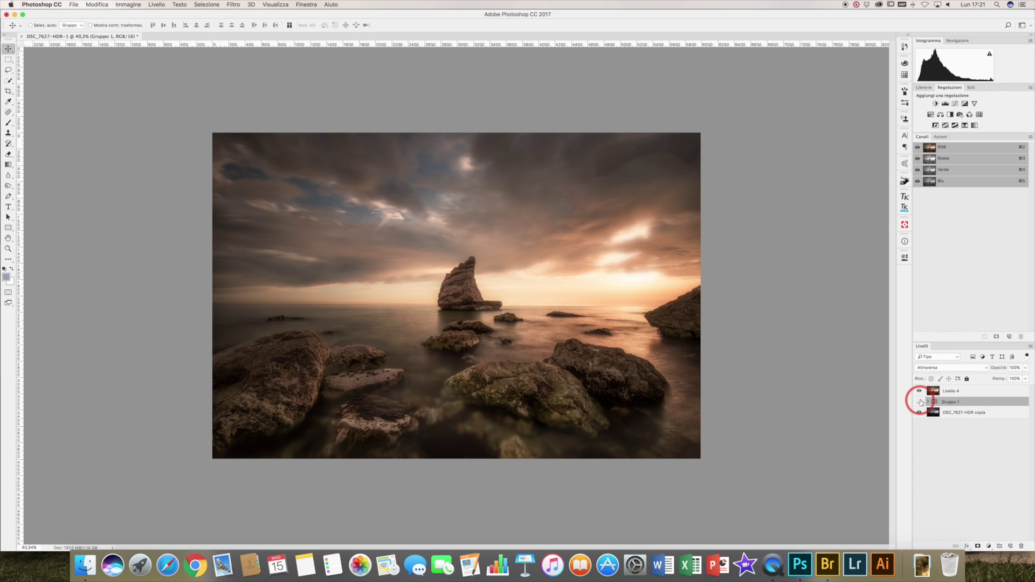
click(918, 402)
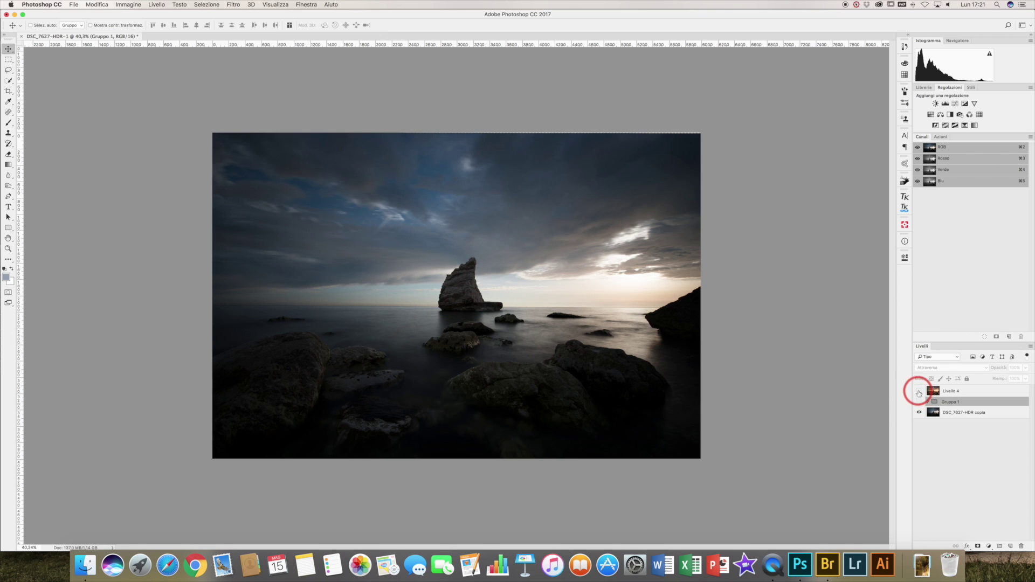
click(919, 392)
click(919, 402)
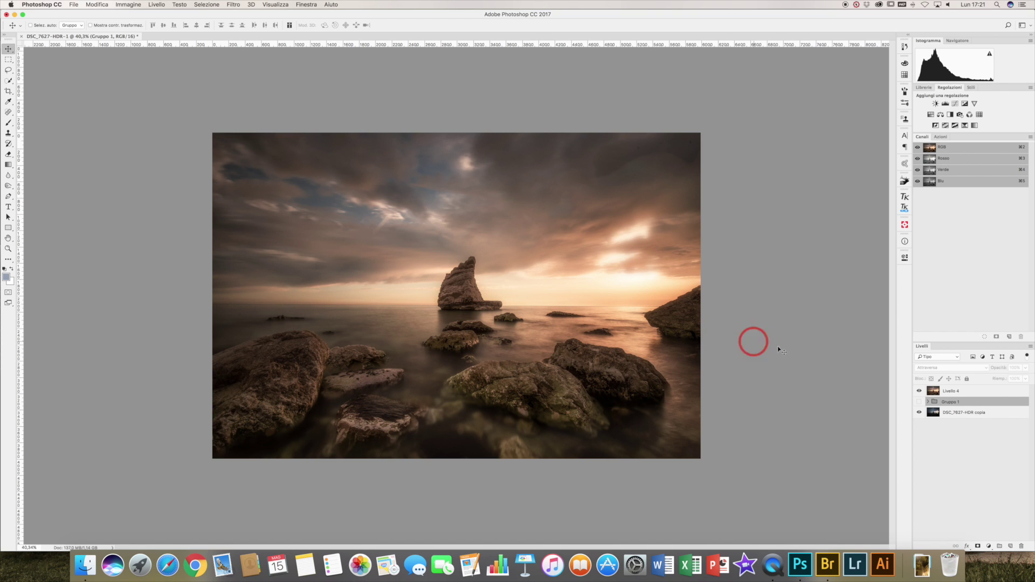
Toggle Livello 4 off and on twice to compare the edit with the original.
click(920, 391)
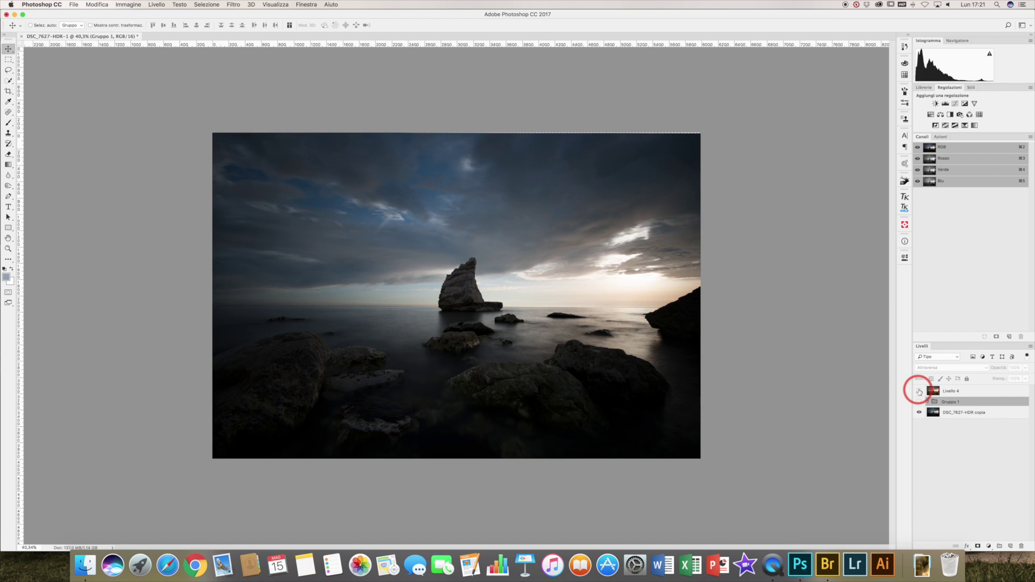
click(919, 390)
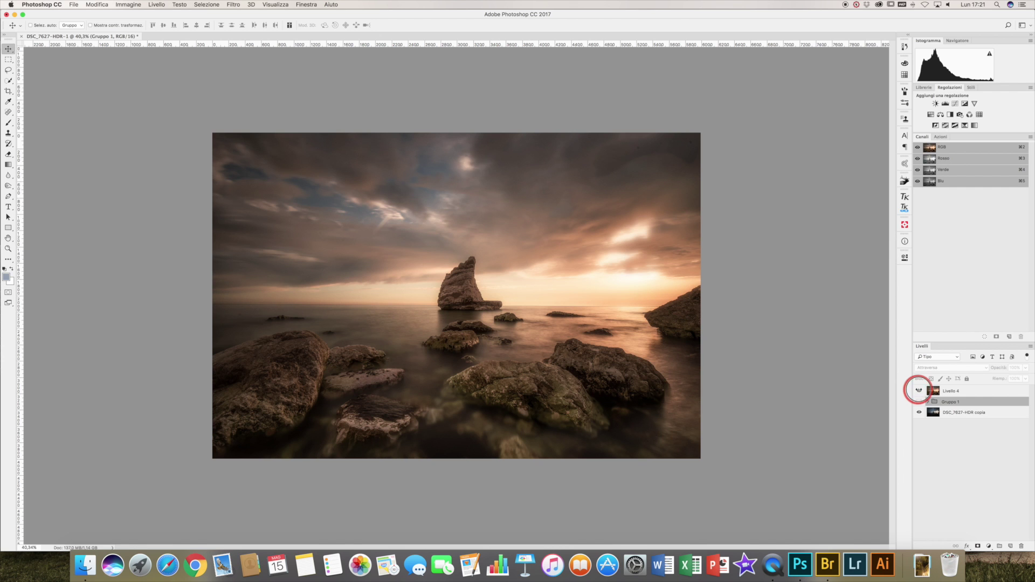
click(920, 391)
click(919, 391)
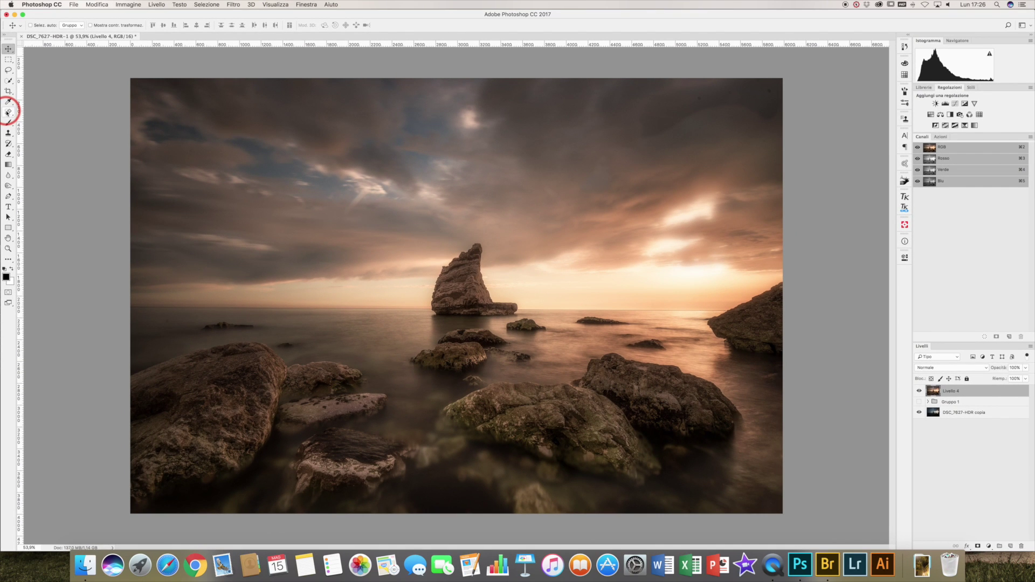
click(7, 113)
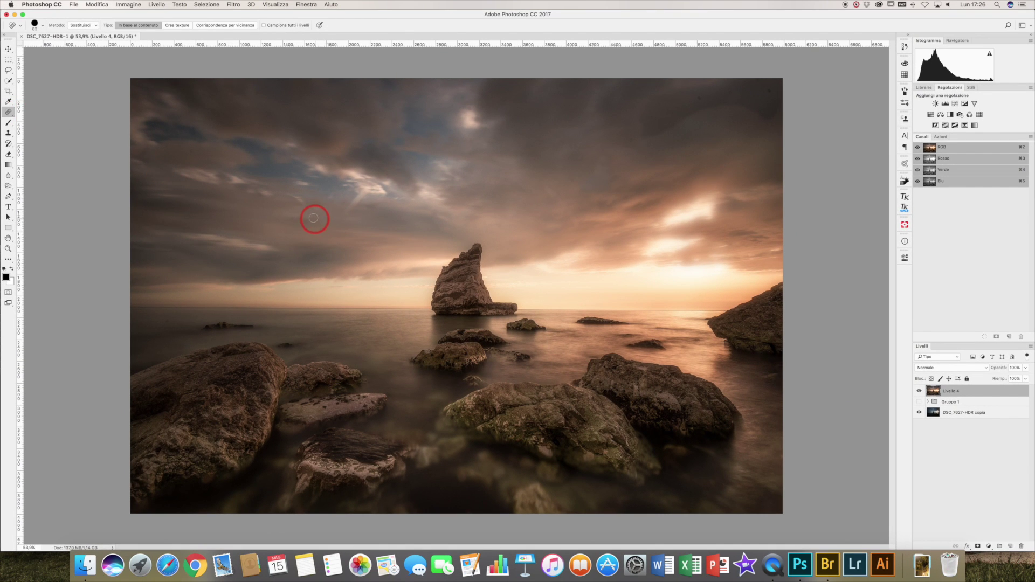
Heal the dark blemishes in the upper-left and right-hand sky.
scroll(313, 219, up, 3)
scroll(305, 215, up, 1)
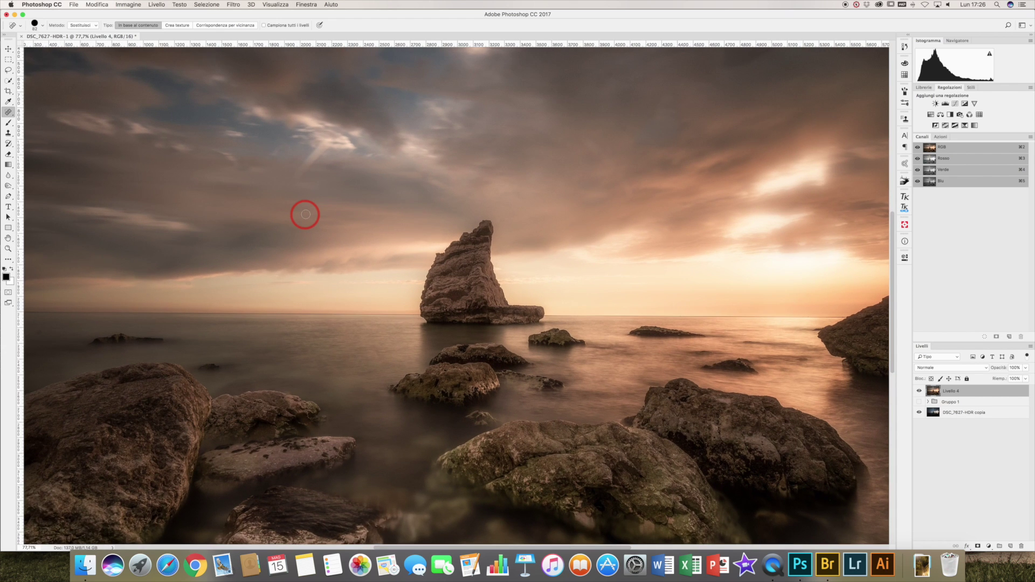
scroll(305, 215, up, 1)
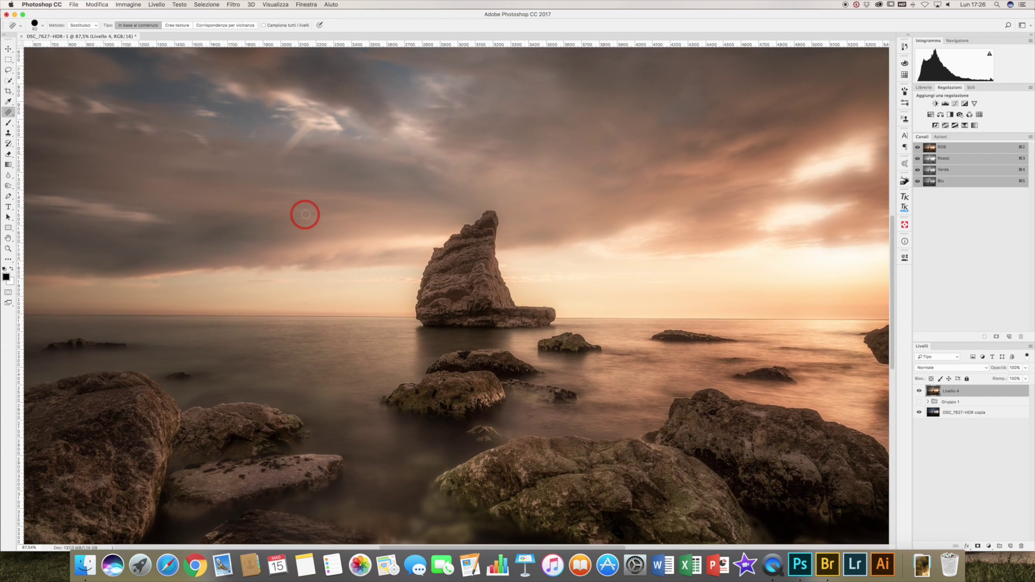
scroll(308, 132, left, 2)
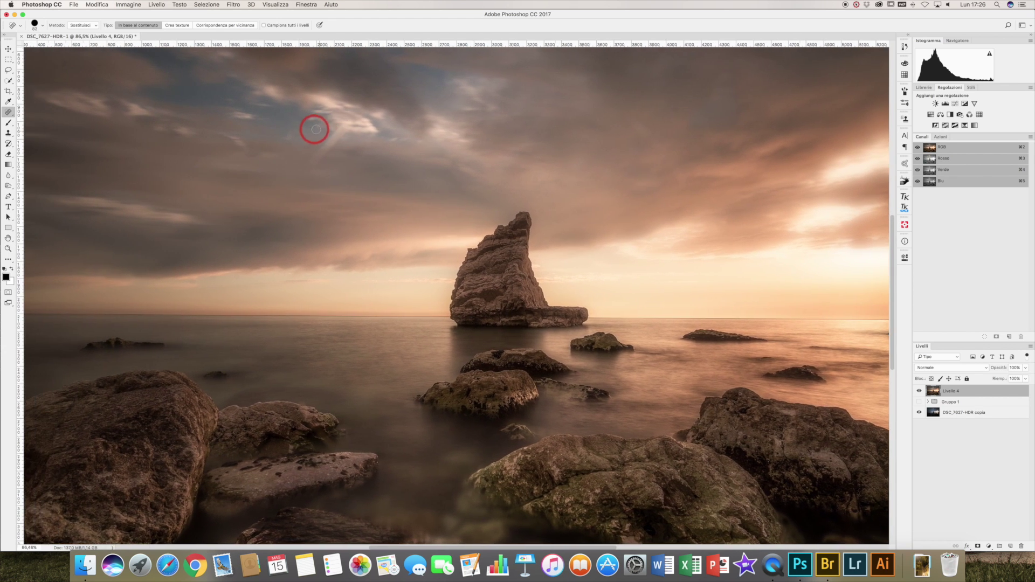
scroll(324, 128, left, 5)
drag(404, 136, 365, 176)
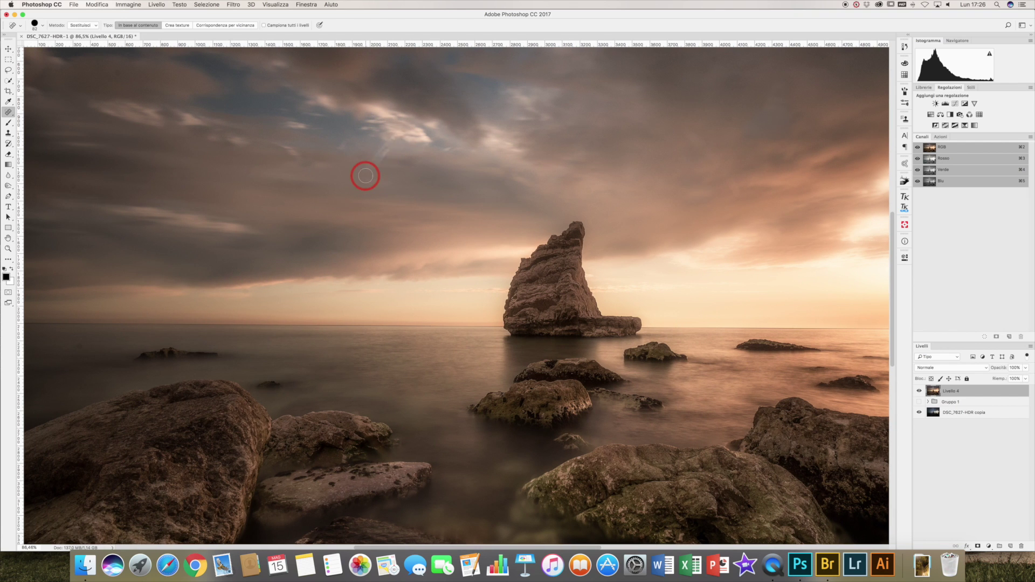
drag(398, 134, 379, 175)
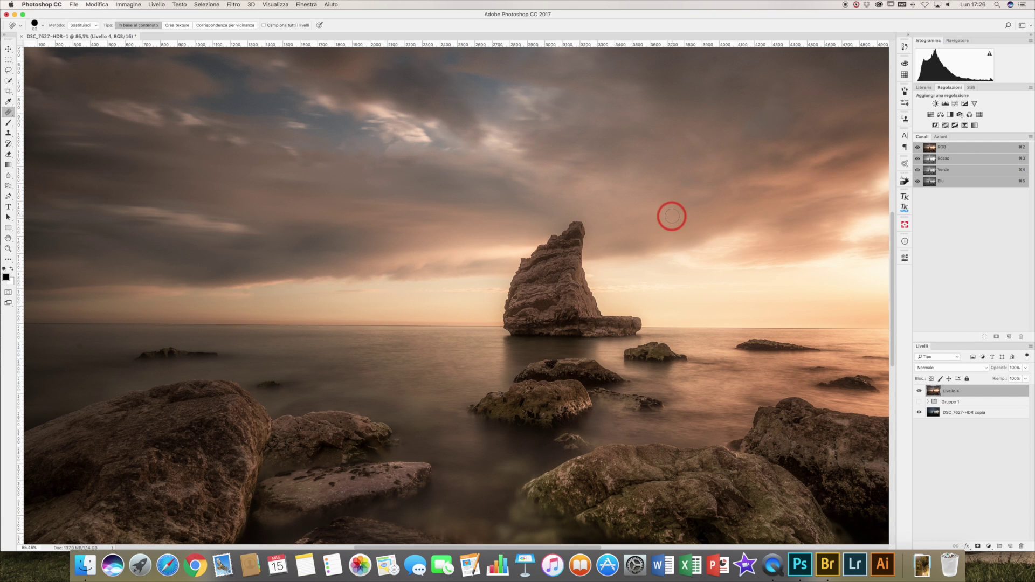
drag(684, 129, 737, 193)
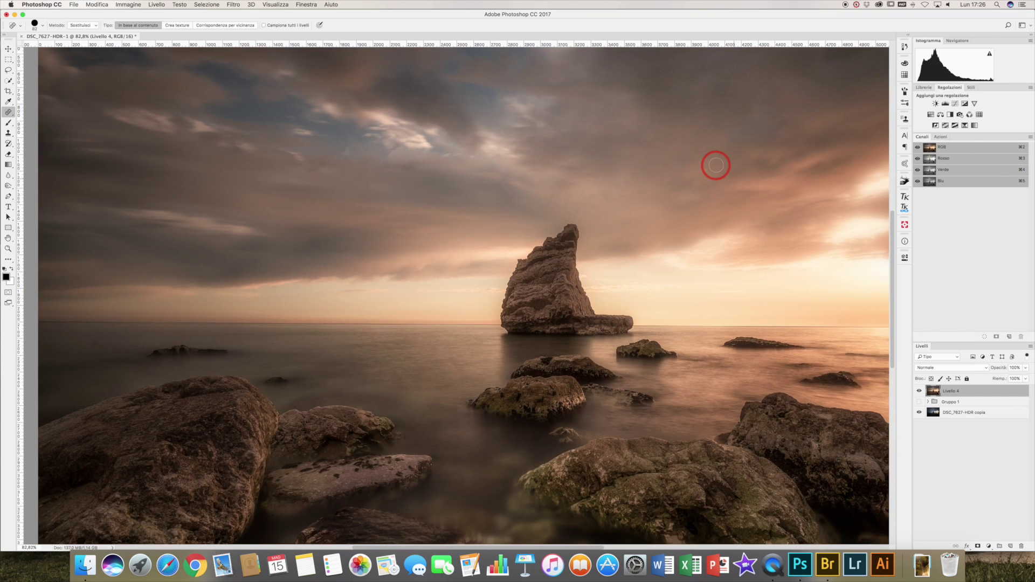
Heal the two remaining dust spots in the upper-right sky.
scroll(716, 165, down, 2)
scroll(620, 189, down, 1)
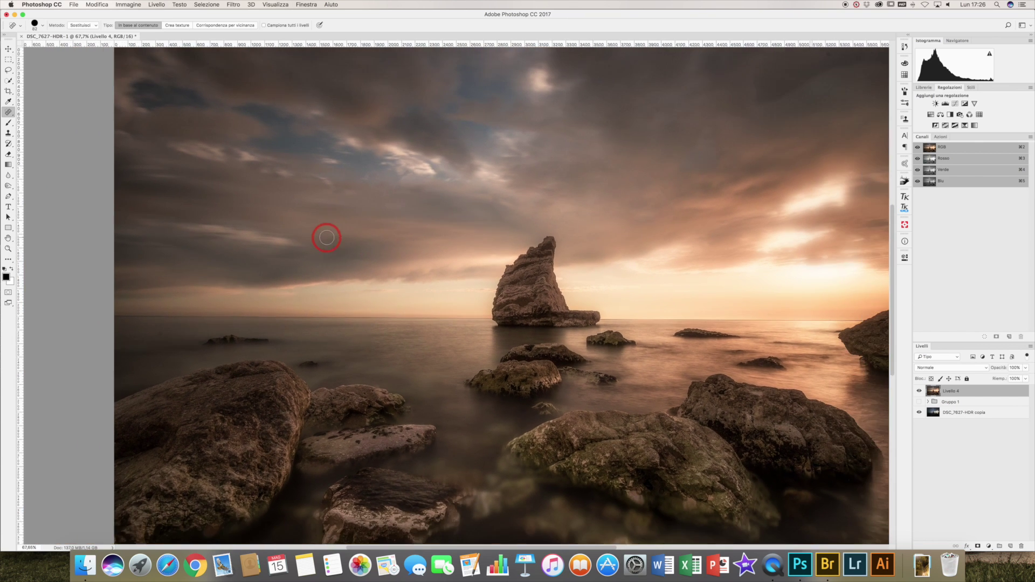
scroll(321, 210, down, 1)
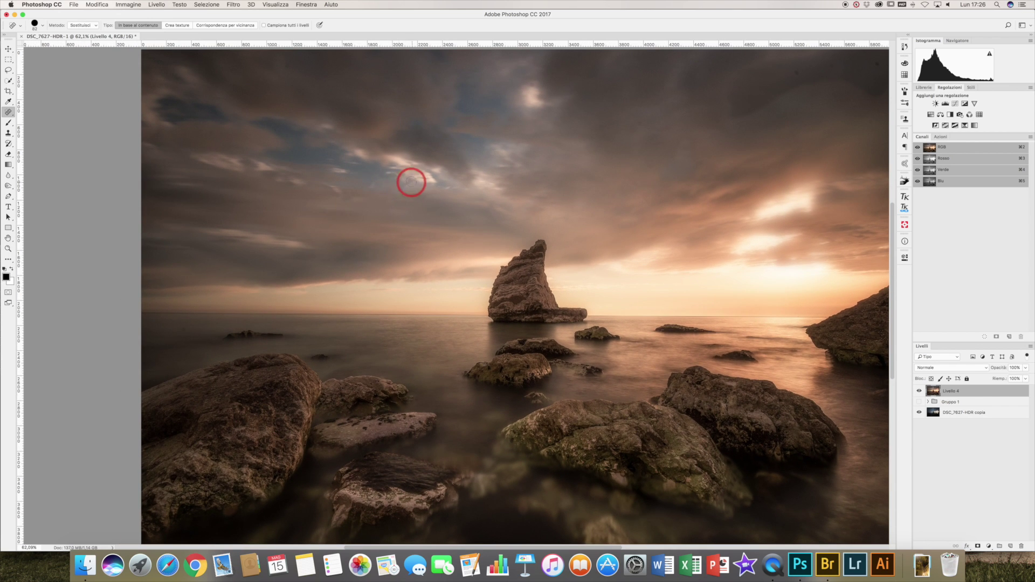
scroll(345, 149, down, 1)
scroll(236, 84, down, 1)
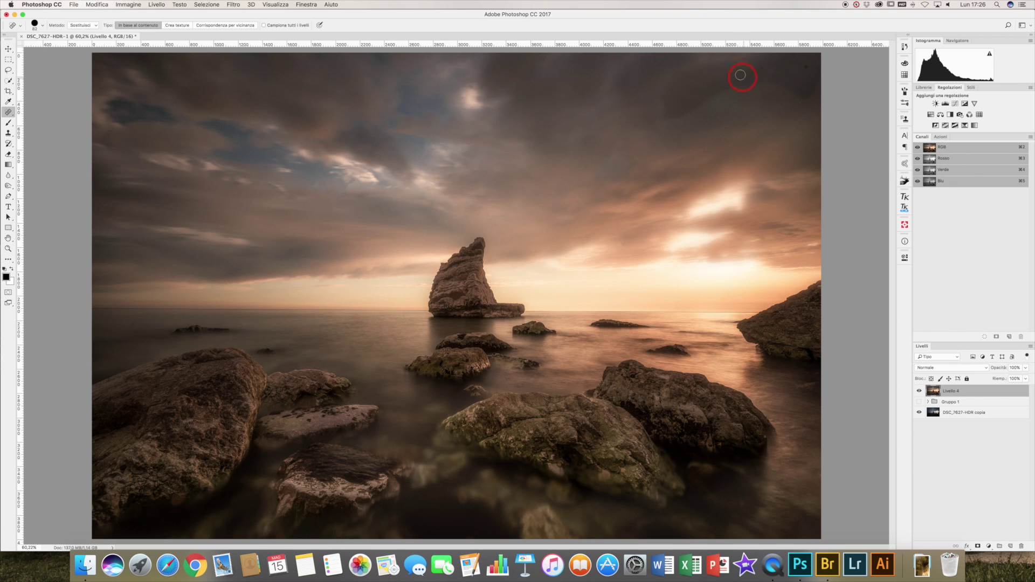
click(805, 67)
click(803, 125)
scroll(790, 210, down, 3)
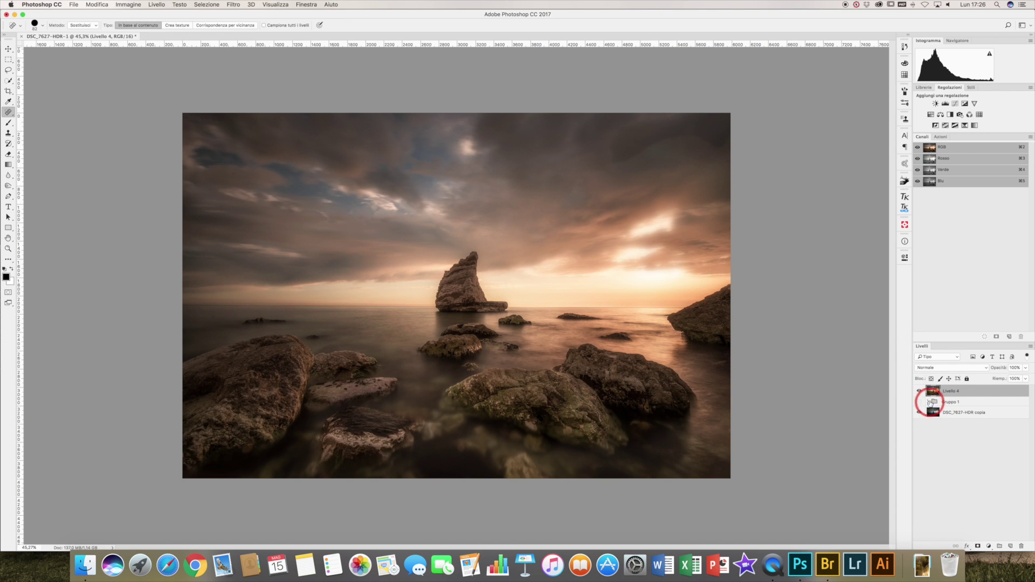
click(919, 393)
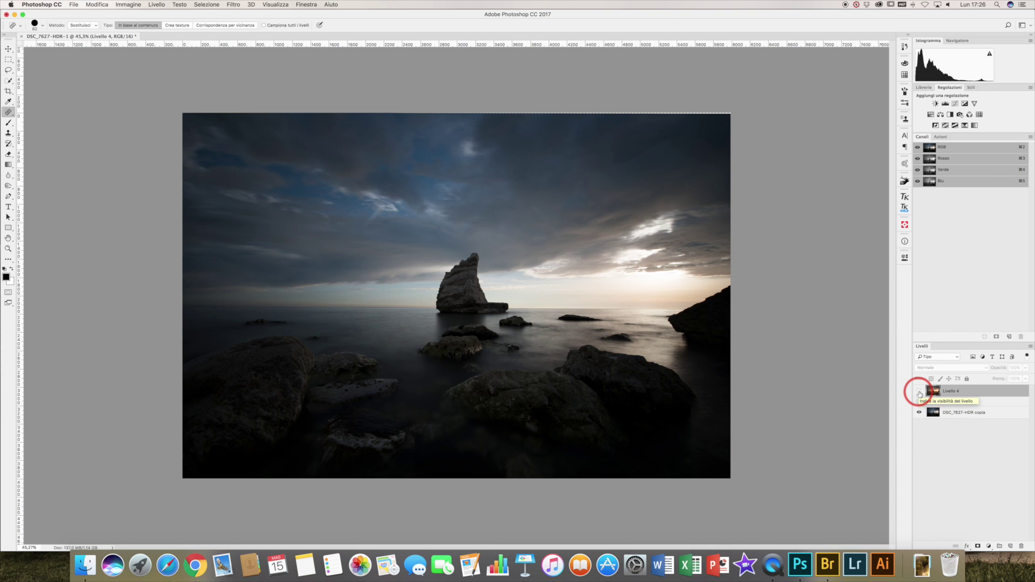
click(920, 393)
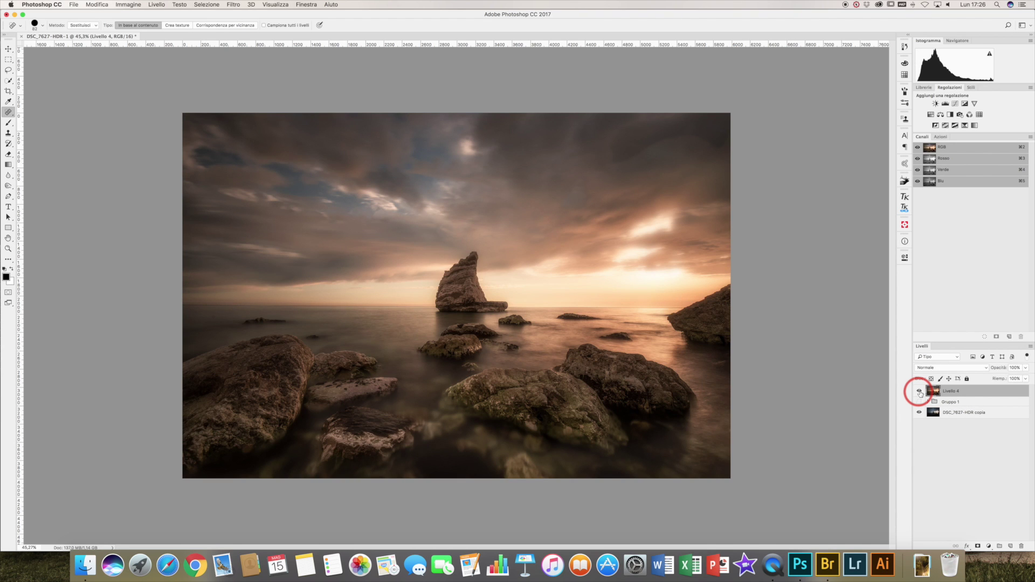
scroll(804, 282, up, 1)
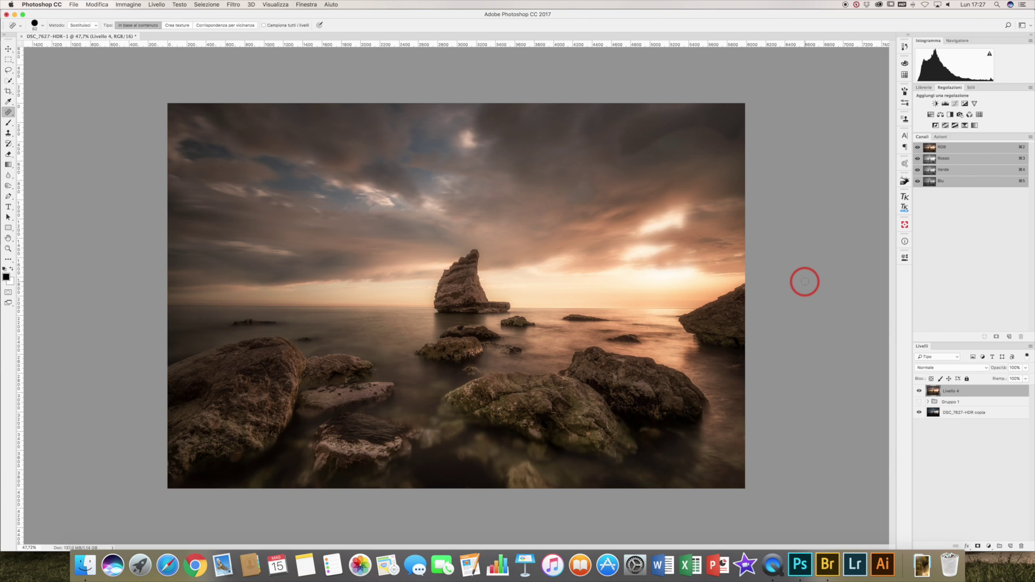